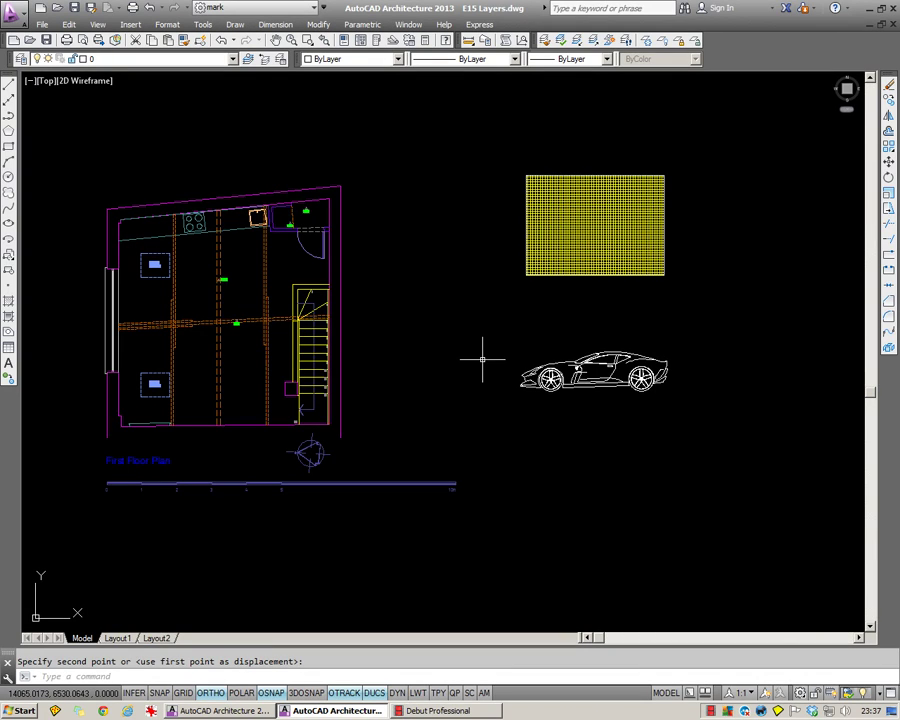
In Layer Properties Manager, switch the Graphics layer off and back on, then freeze it
{"action": "left_click", "coordinate": [23, 58]}
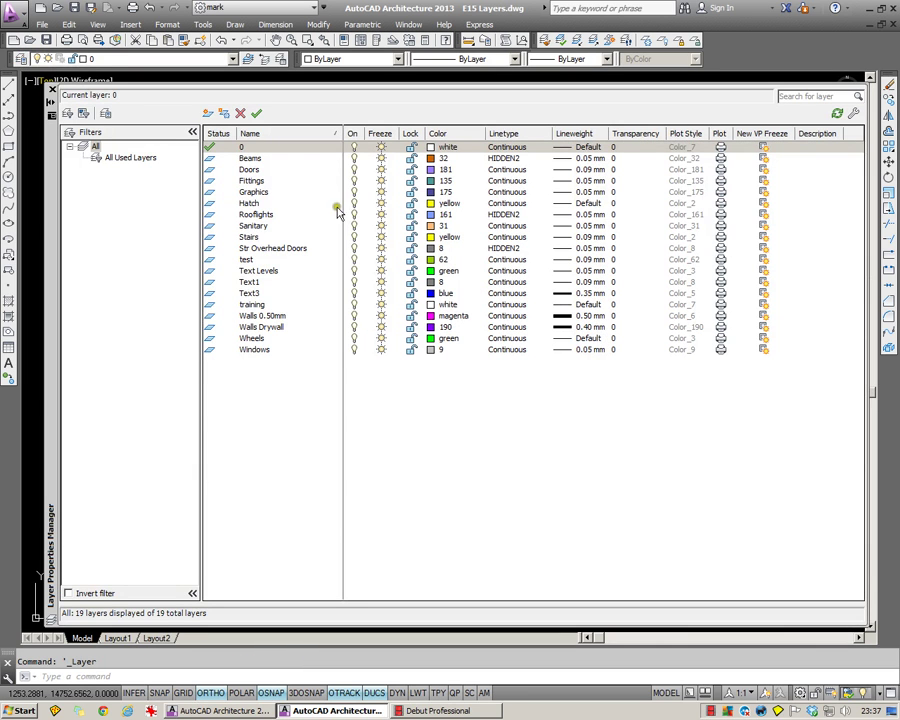
{"action": "left_click", "coordinate": [353, 192]}
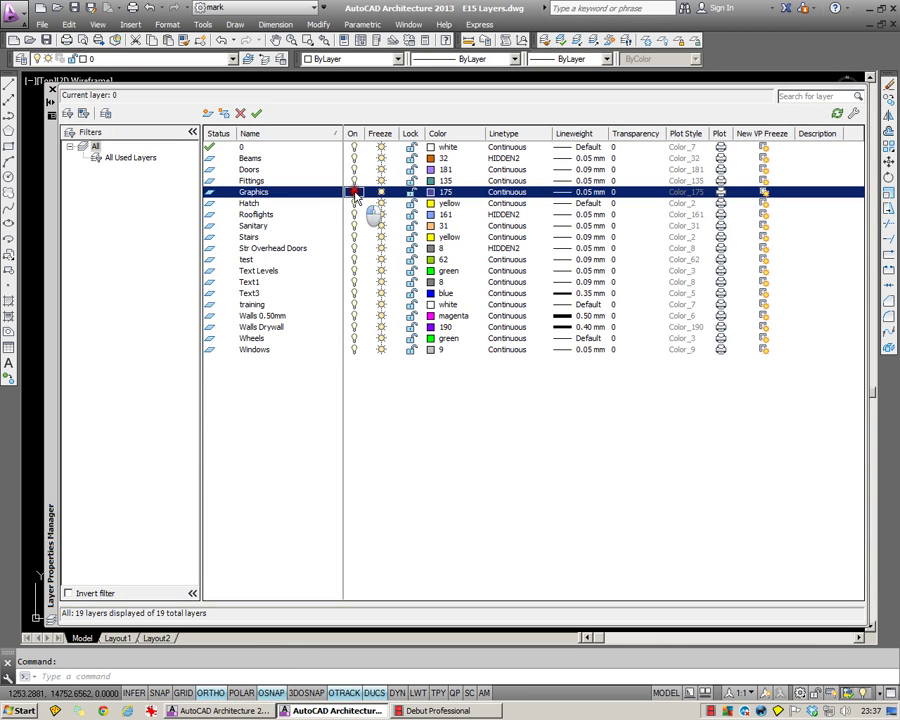
{"action": "left_click", "coordinate": [354, 192]}
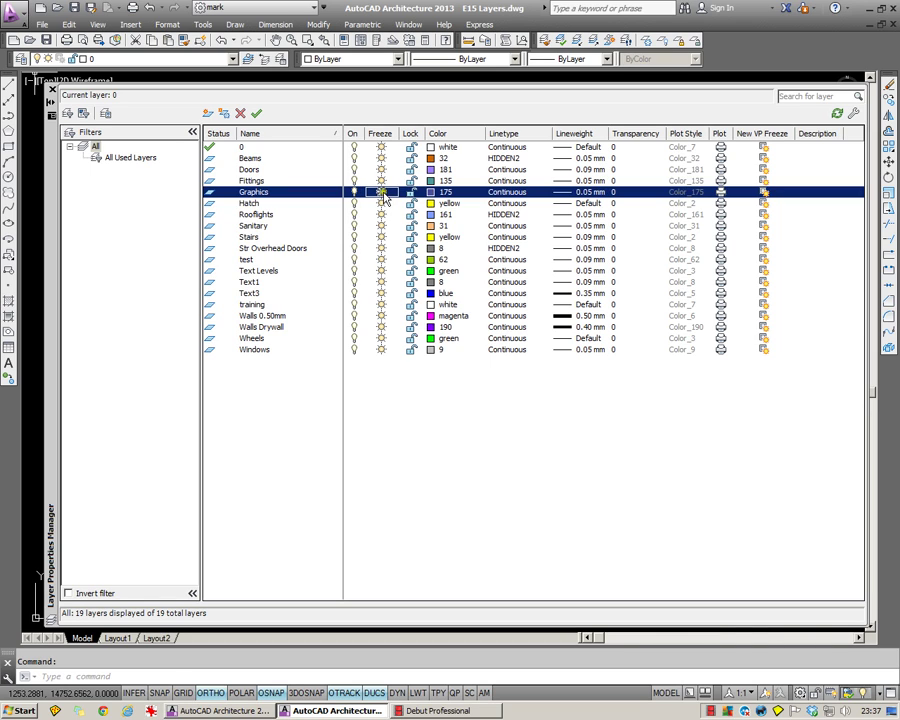
{"action": "left_click", "coordinate": [382, 193]}
{"action": "left_click", "coordinate": [52, 89]}
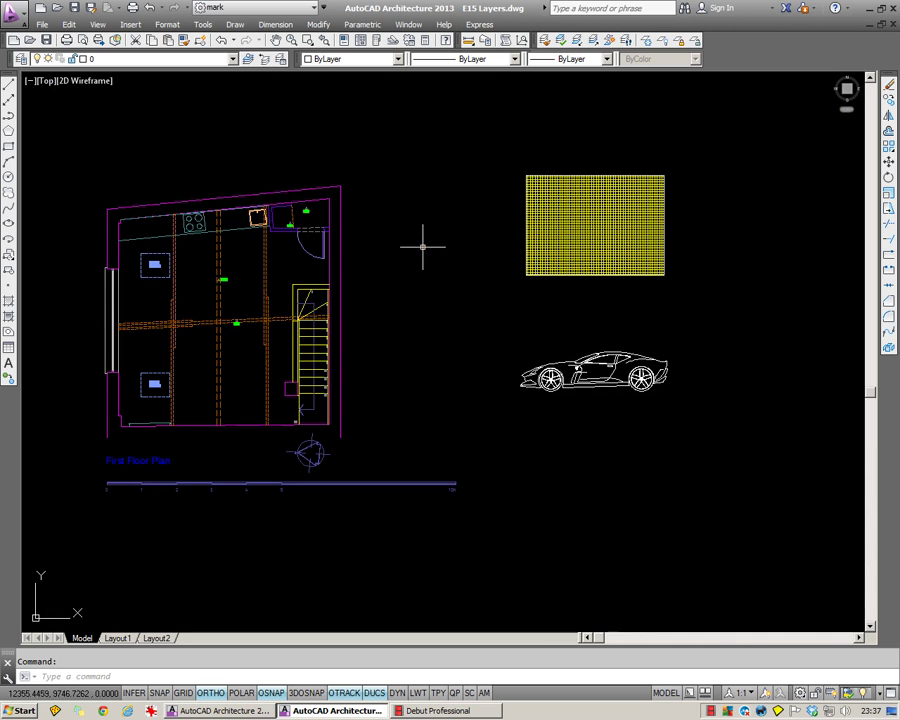
Zoom in on the yellow hatch grid and select it to confirm it sits on the Hatch layer
{"action": "middle_click_drag", "start_coordinate": [602, 315], "coordinate": [484, 327]}
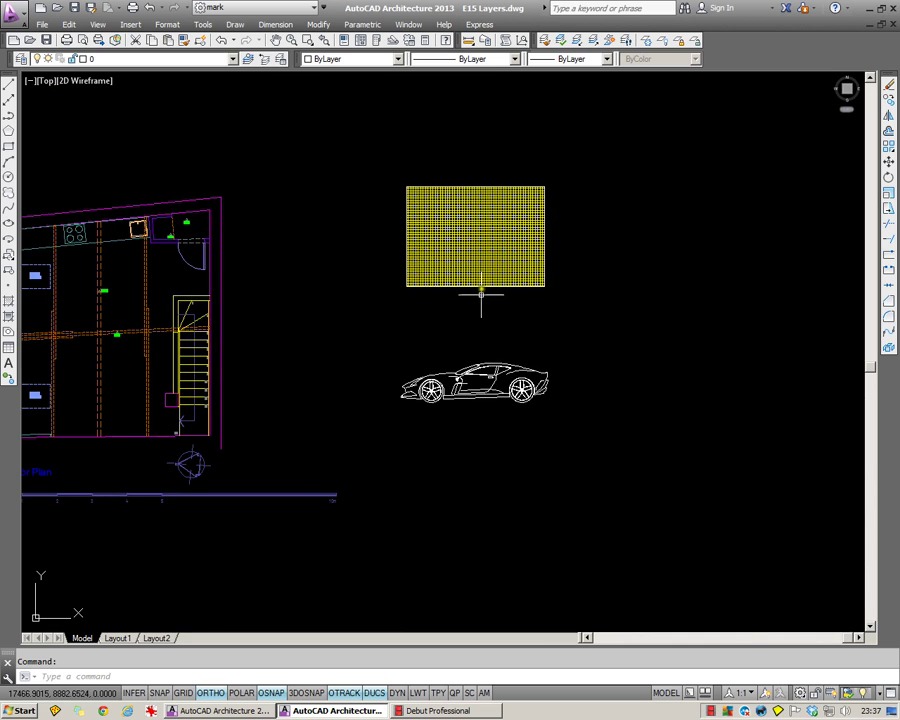
{"action": "scroll", "coordinate": [470, 226], "scroll_direction": "up", "scroll_amount": 2}
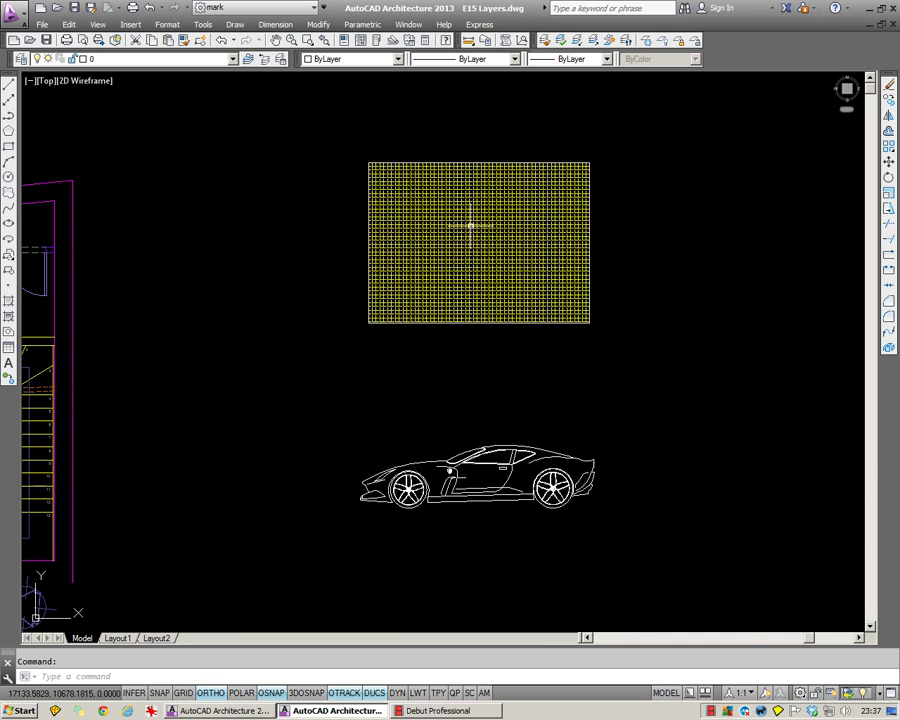
{"action": "scroll", "coordinate": [470, 226], "scroll_direction": "up", "scroll_amount": 2}
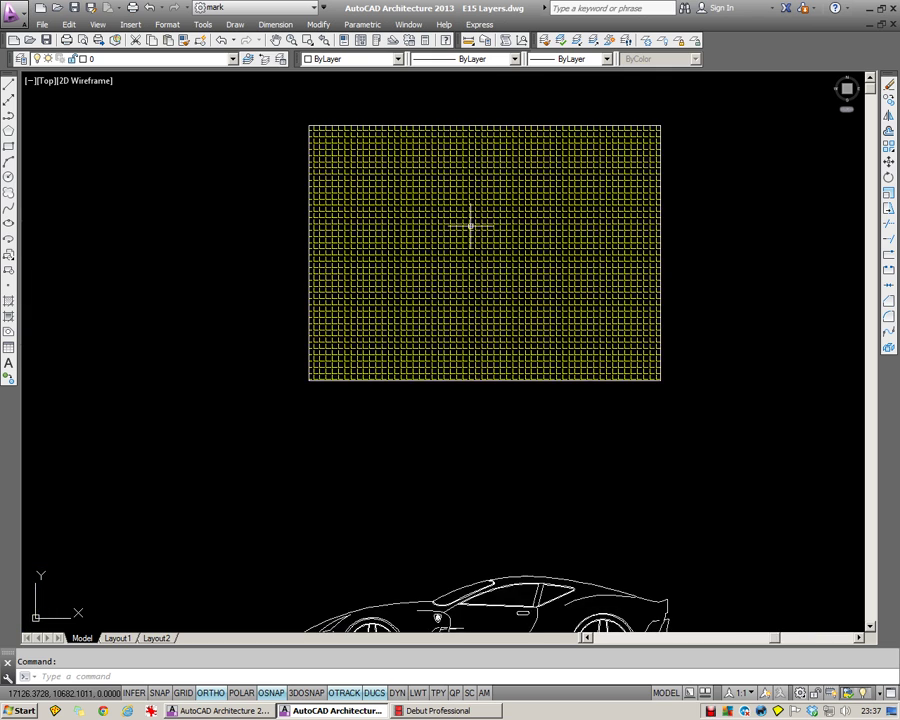
{"action": "left_click", "coordinate": [661, 212]}
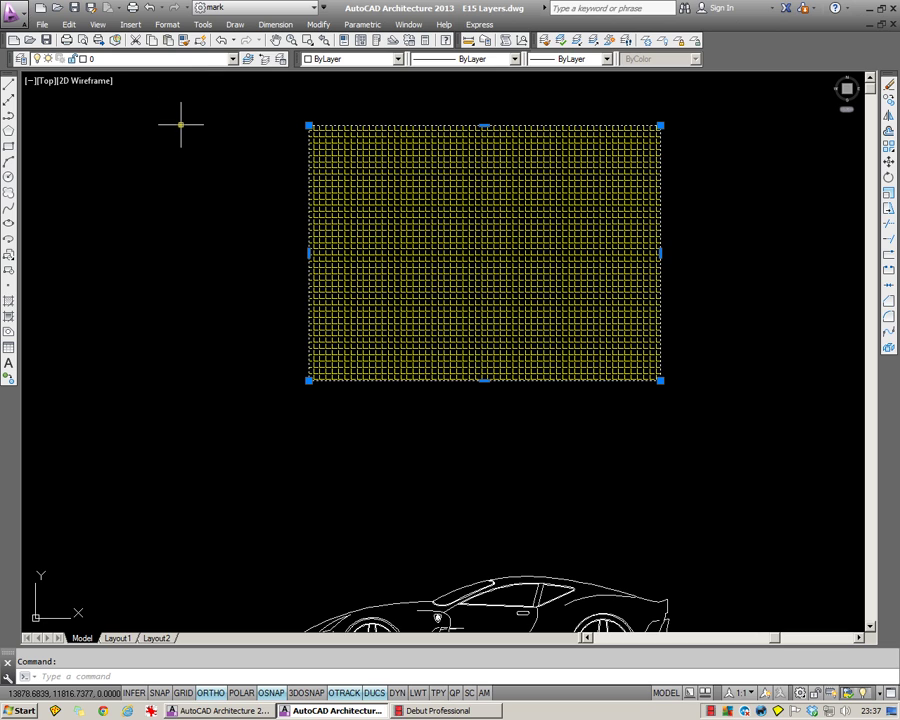
{"action": "key", "text": "Escape"}
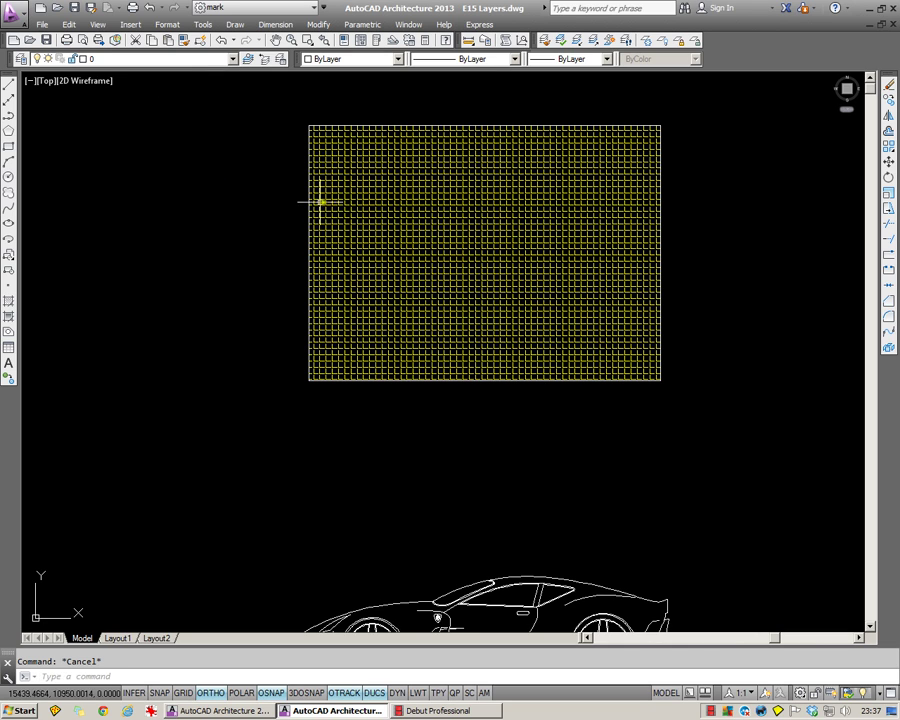
{"action": "left_click", "coordinate": [380, 218]}
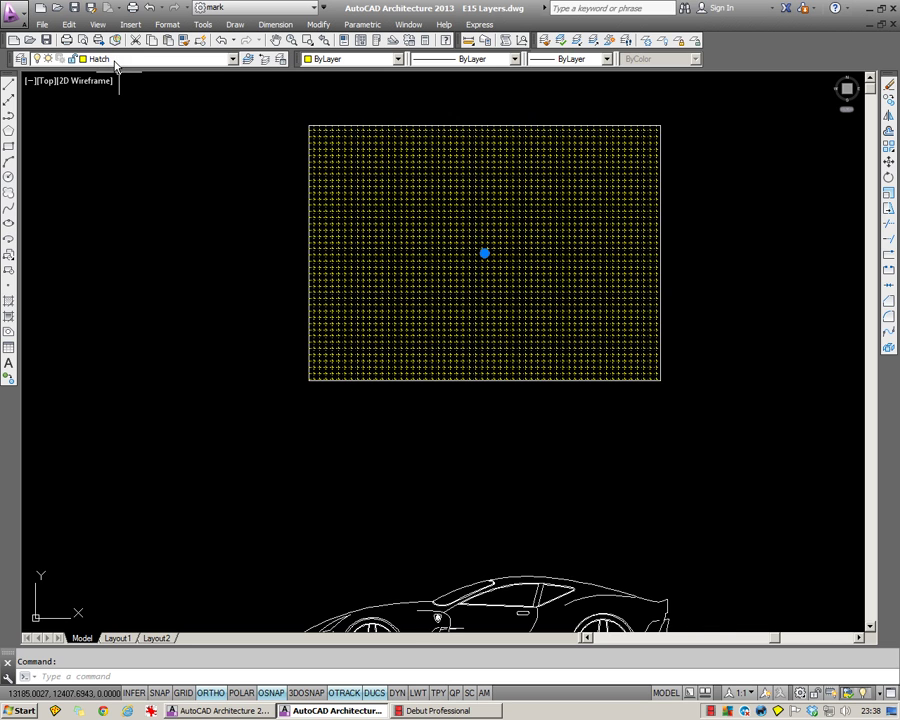
{"action": "key", "text": "Escape"}
{"action": "scroll", "coordinate": [355, 255], "scroll_direction": "down", "scroll_amount": 2}
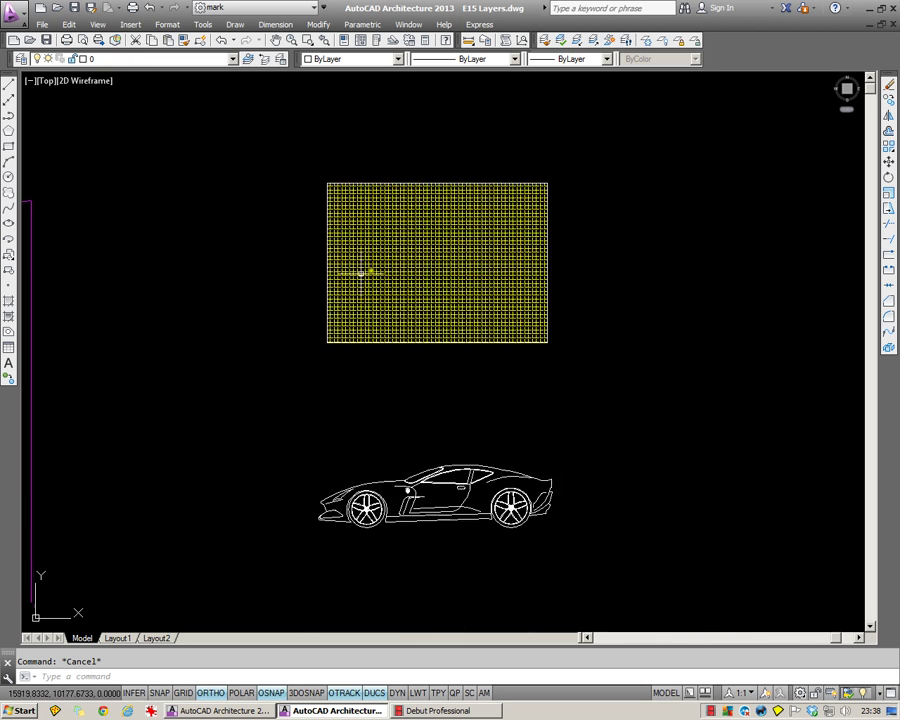
{"action": "middle_click_drag", "start_coordinate": [626, 249], "coordinate": [552, 267]}
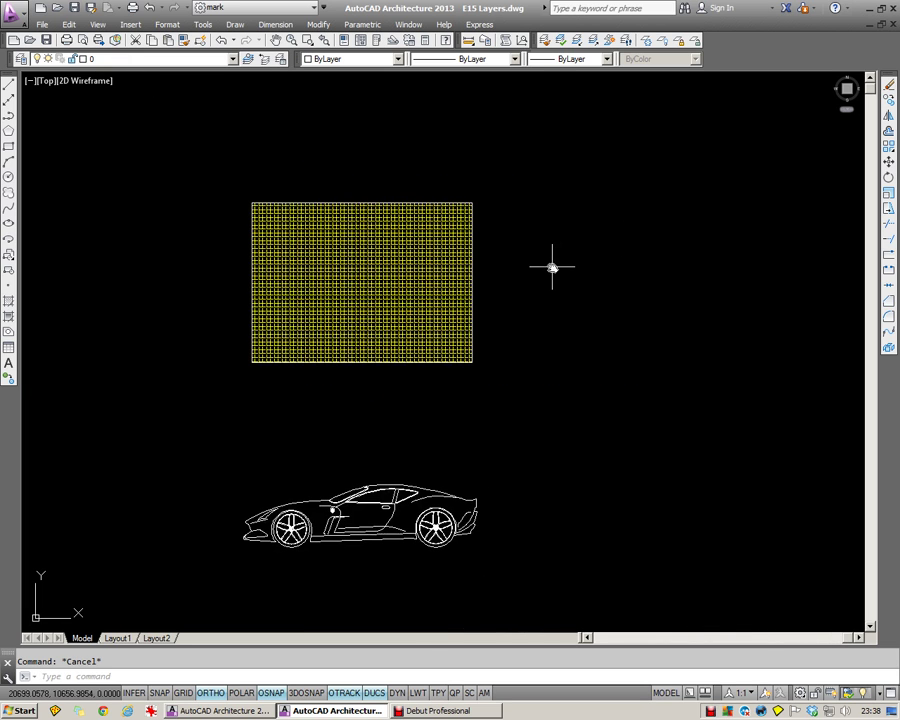
Turn off the Hatch layer and move the rectangle outline to the right
{"action": "left_click", "coordinate": [233, 59]}
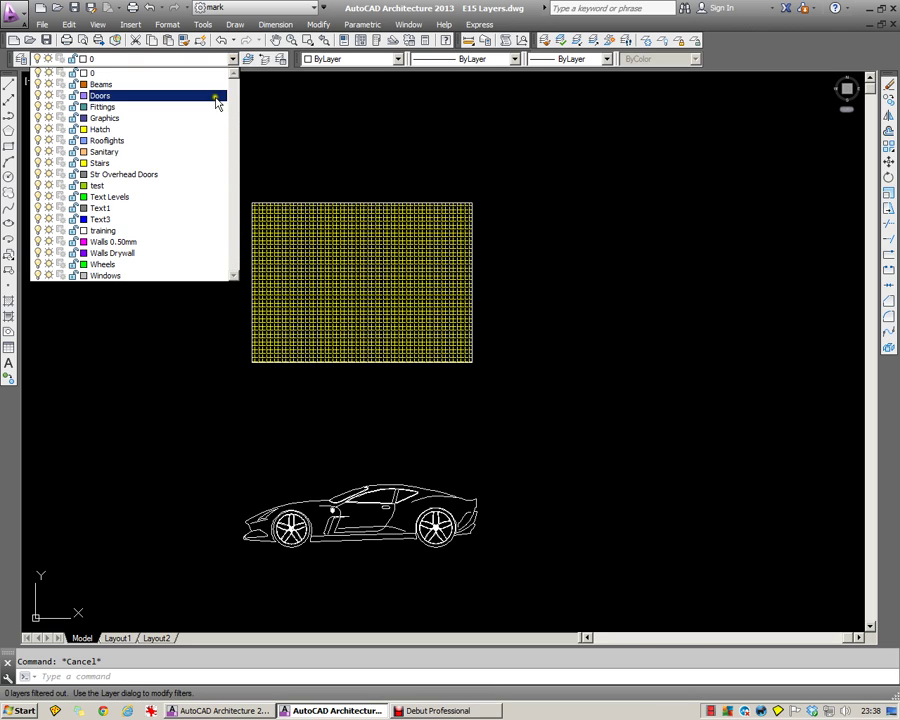
{"action": "left_click", "coordinate": [39, 130]}
{"action": "left_click", "coordinate": [330, 145]}
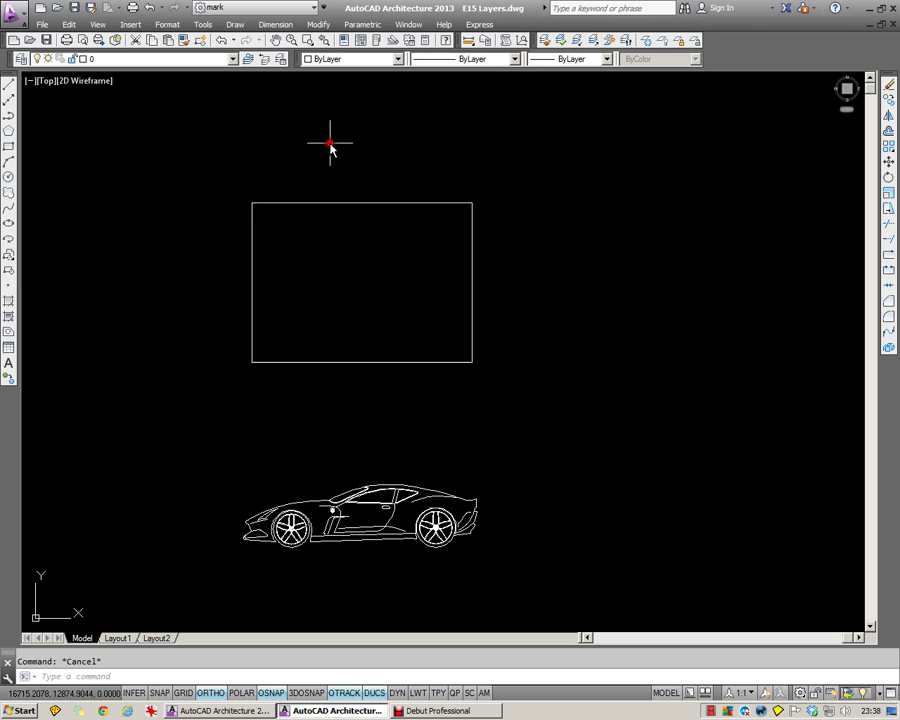
{"action": "left_click", "coordinate": [888, 170]}
{"action": "left_click", "coordinate": [416, 203]}
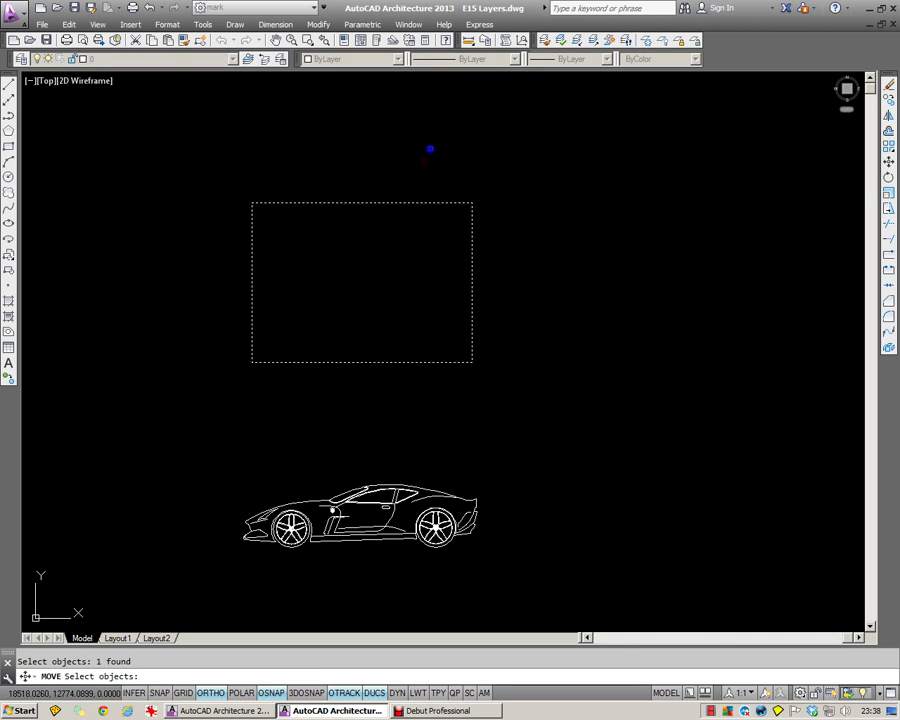
{"action": "key", "text": "Return"}
{"action": "left_click", "coordinate": [430, 149]}
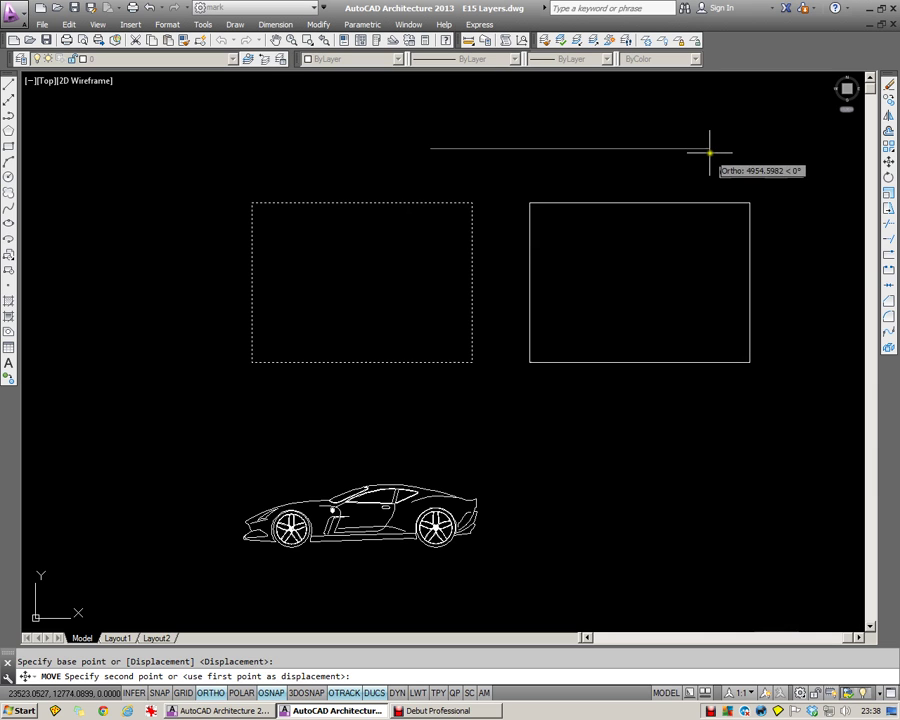
{"action": "left_click", "coordinate": [729, 146]}
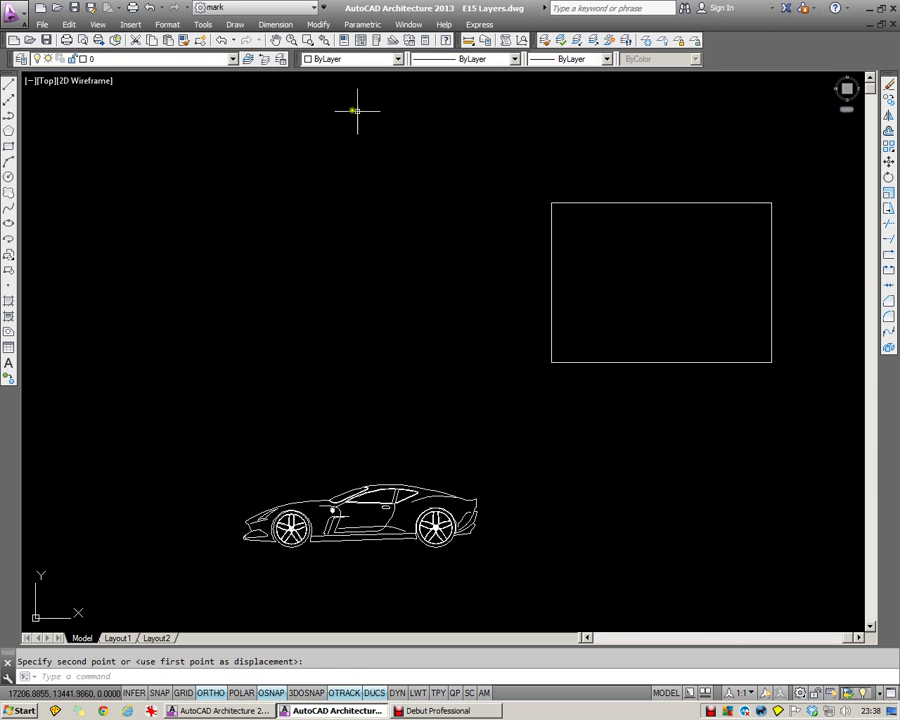
Turn the Hatch layer back on so the yellow grid fills the moved rectangle
{"action": "left_click", "coordinate": [175, 59]}
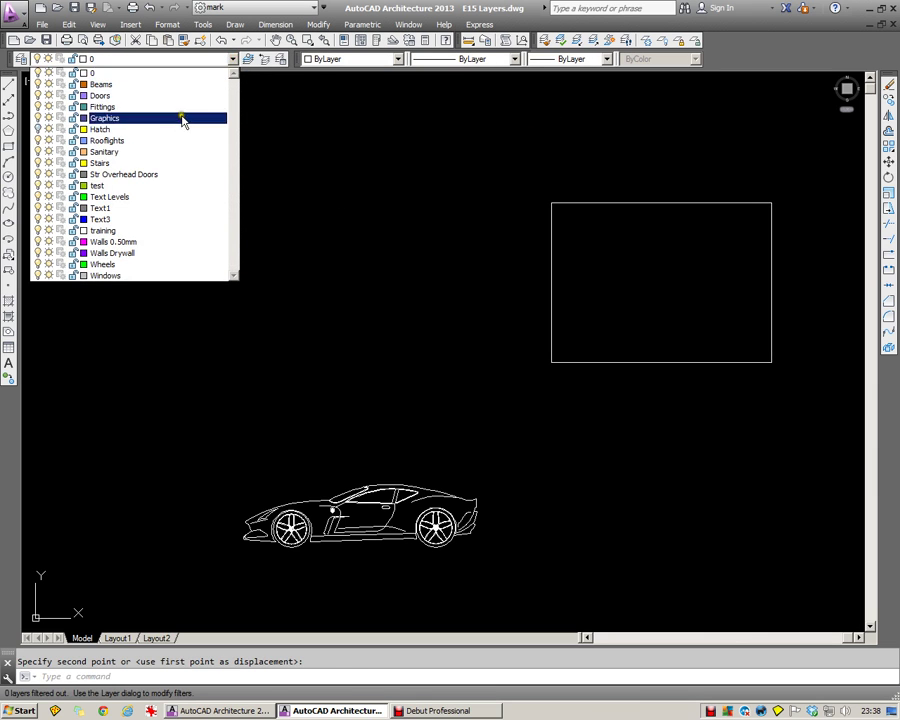
{"action": "left_click", "coordinate": [44, 130]}
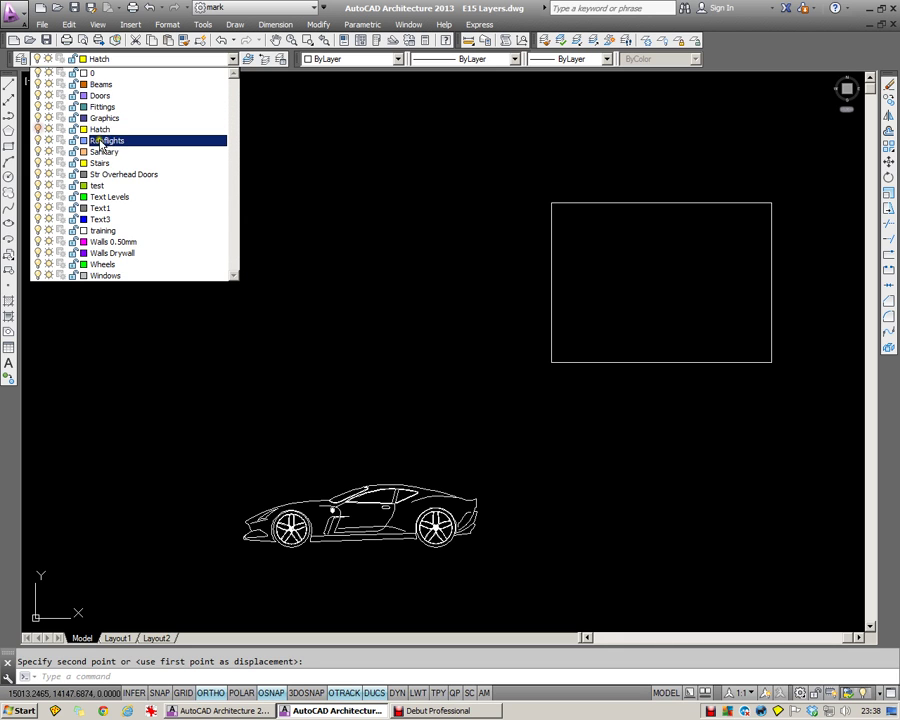
{"action": "left_click", "coordinate": [353, 125]}
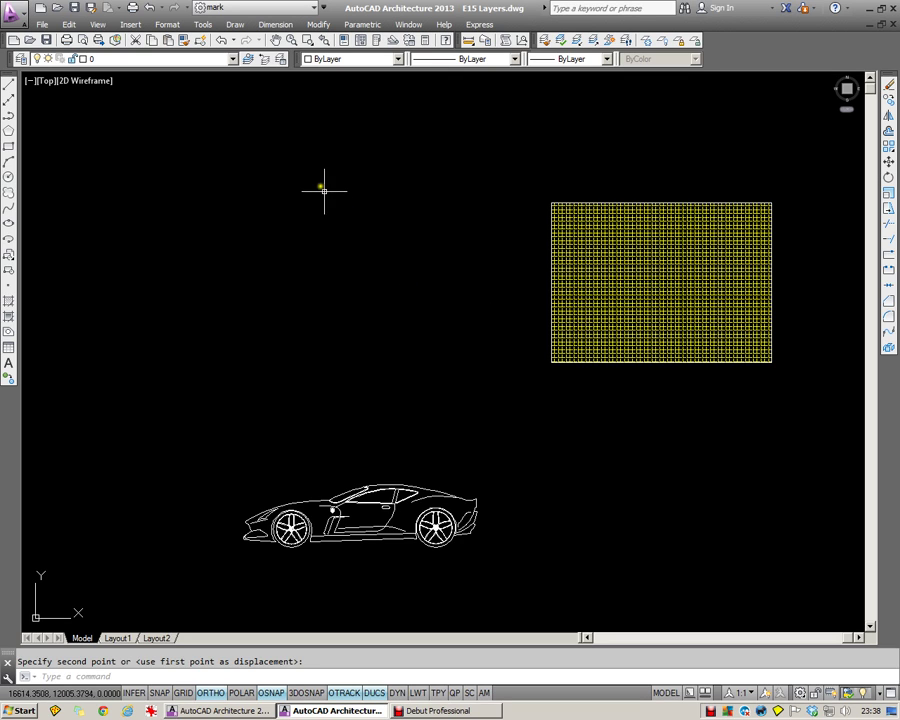
{"action": "left_click", "coordinate": [232, 59]}
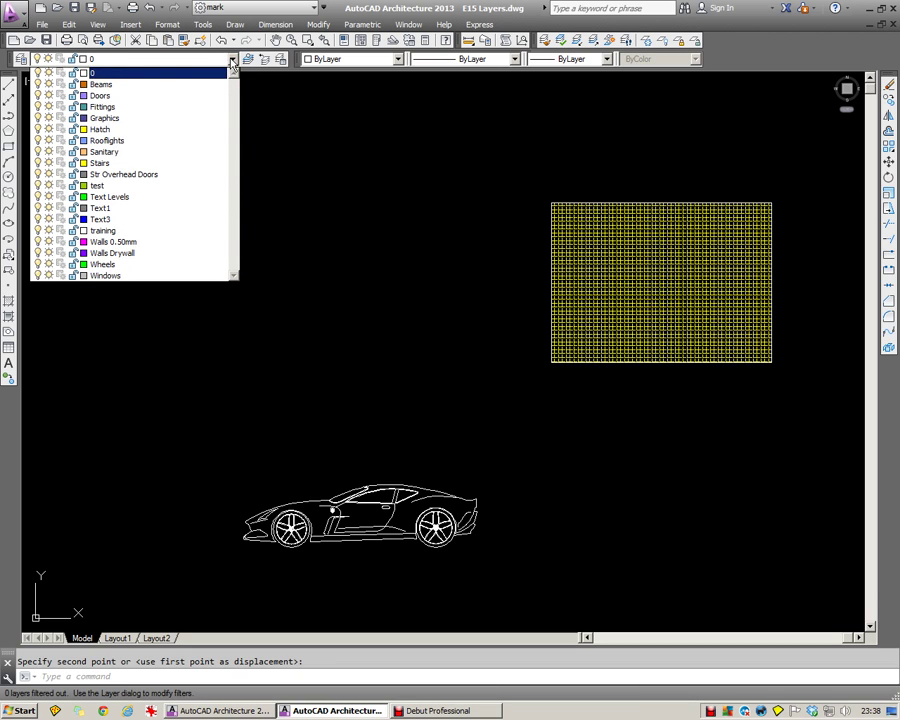
Freeze the Hatch layer and move the rectangle outline back to the left
{"action": "left_click", "coordinate": [48, 129]}
{"action": "left_click", "coordinate": [396, 148]}
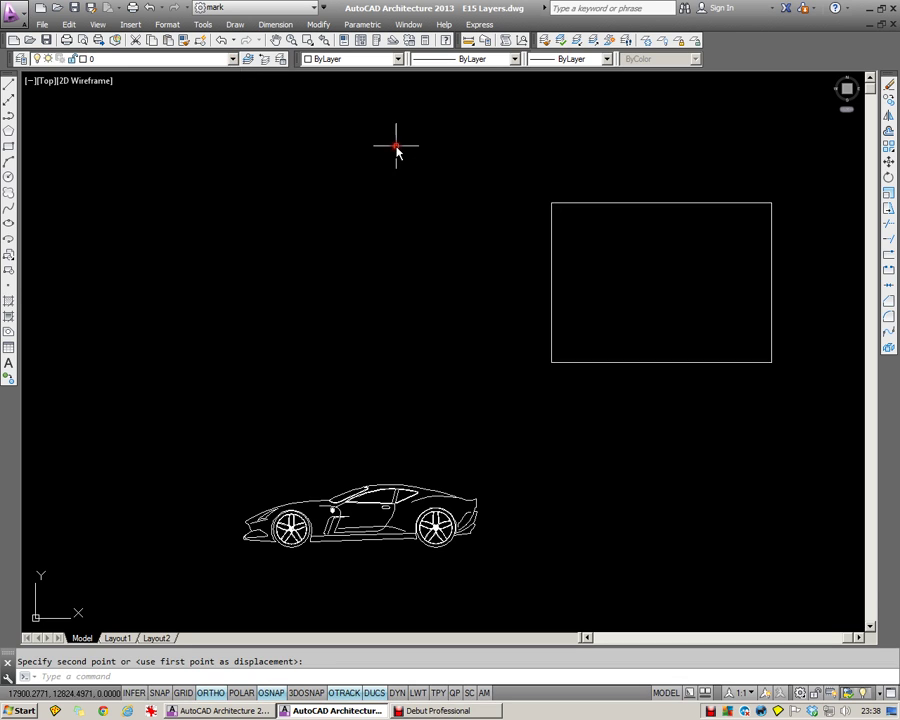
{"action": "left_click", "coordinate": [888, 161]}
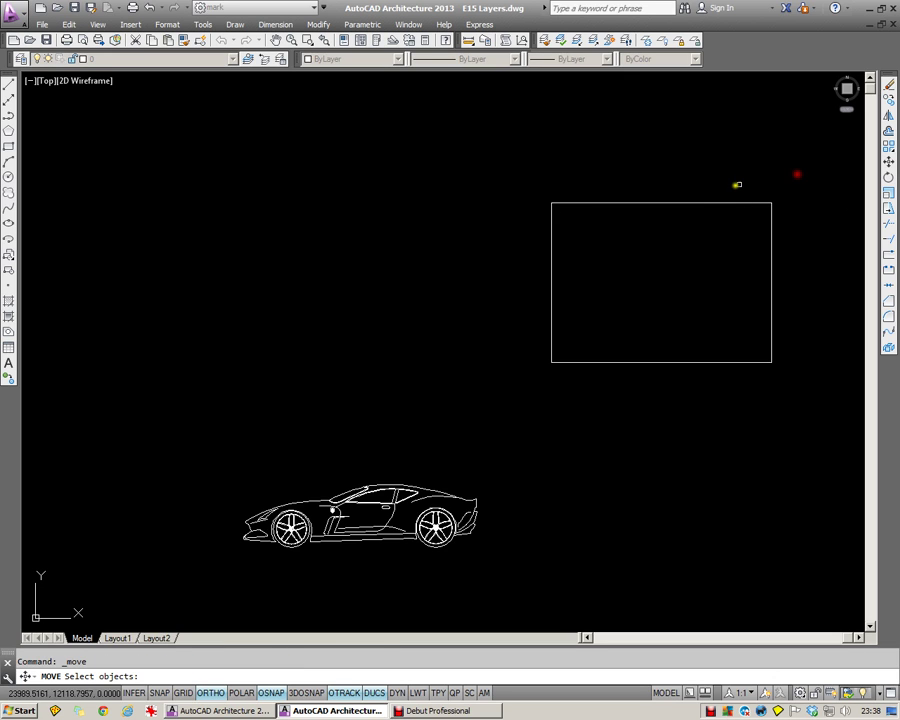
{"action": "left_click", "coordinate": [702, 202]}
{"action": "key", "text": "Return"}
{"action": "left_click", "coordinate": [674, 153]}
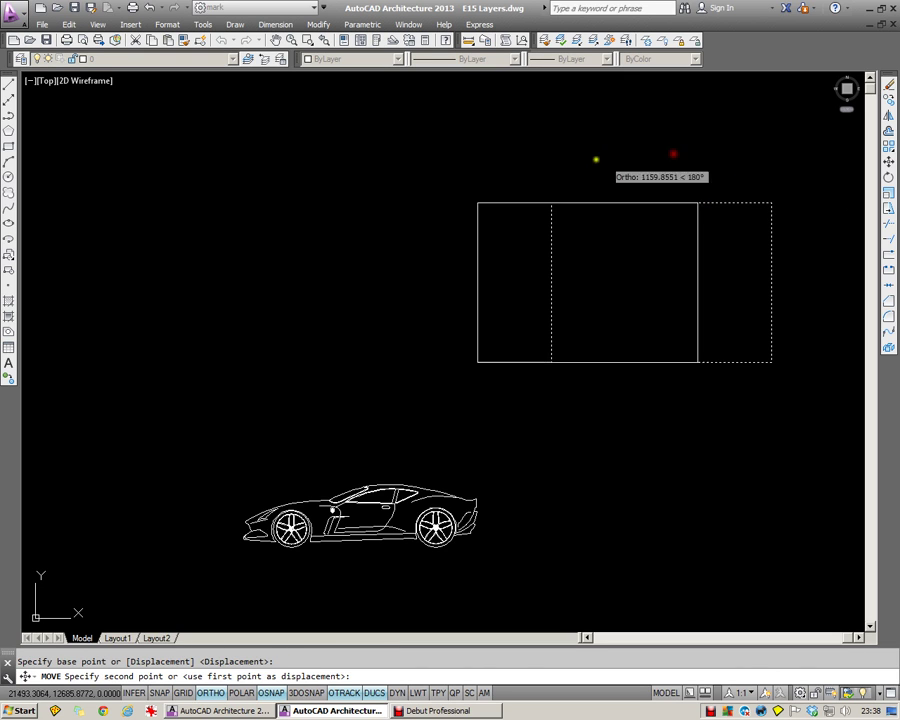
{"action": "left_click", "coordinate": [353, 154]}
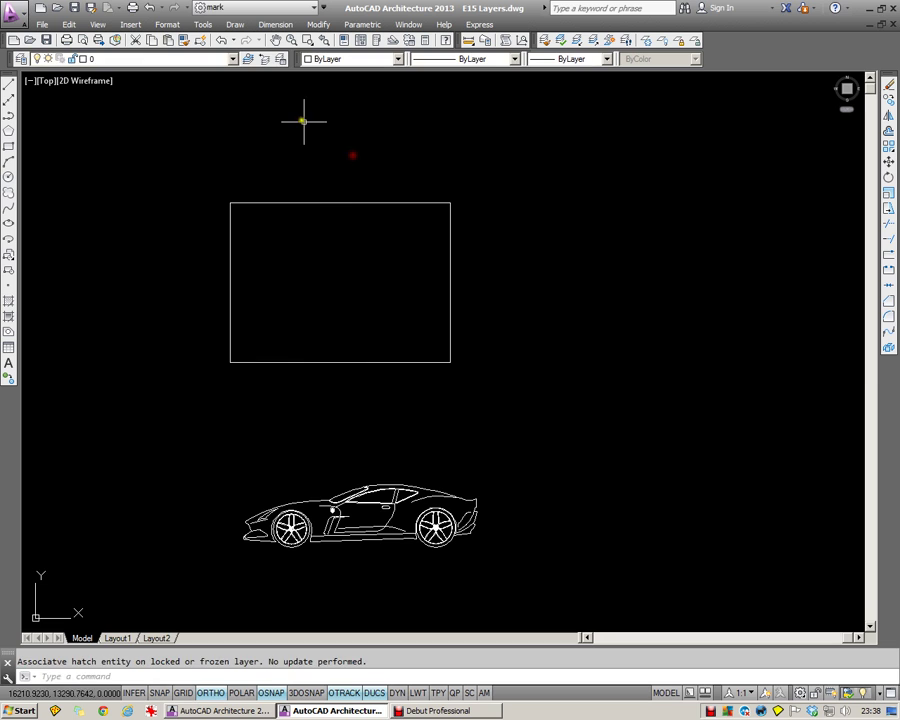
Thaw the Hatch layer, revealing the hatch left behind unchanged
{"action": "left_click", "coordinate": [233, 59]}
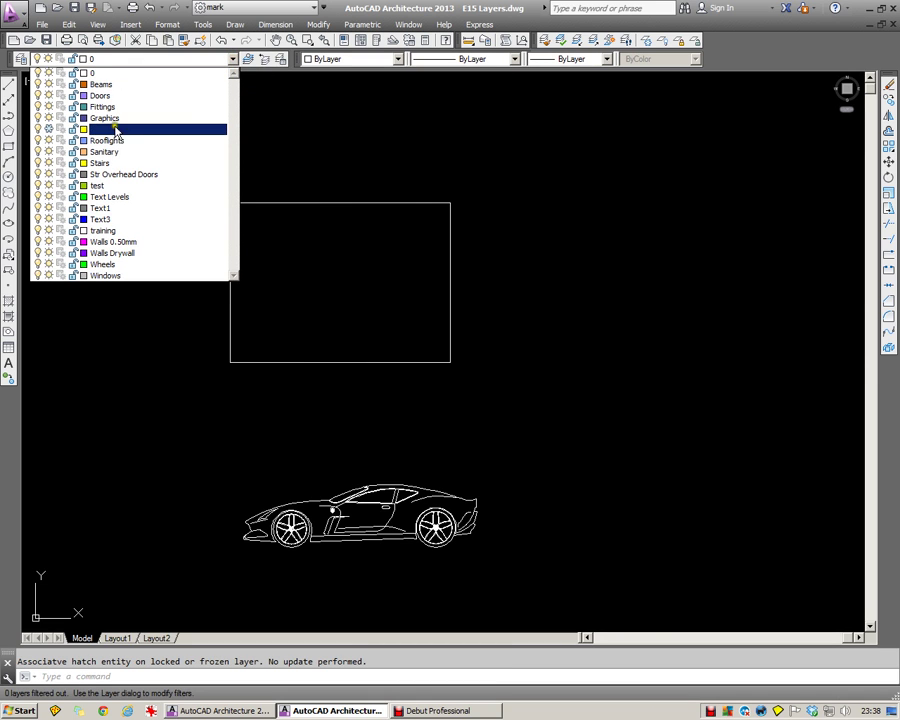
{"action": "left_click", "coordinate": [48, 129]}
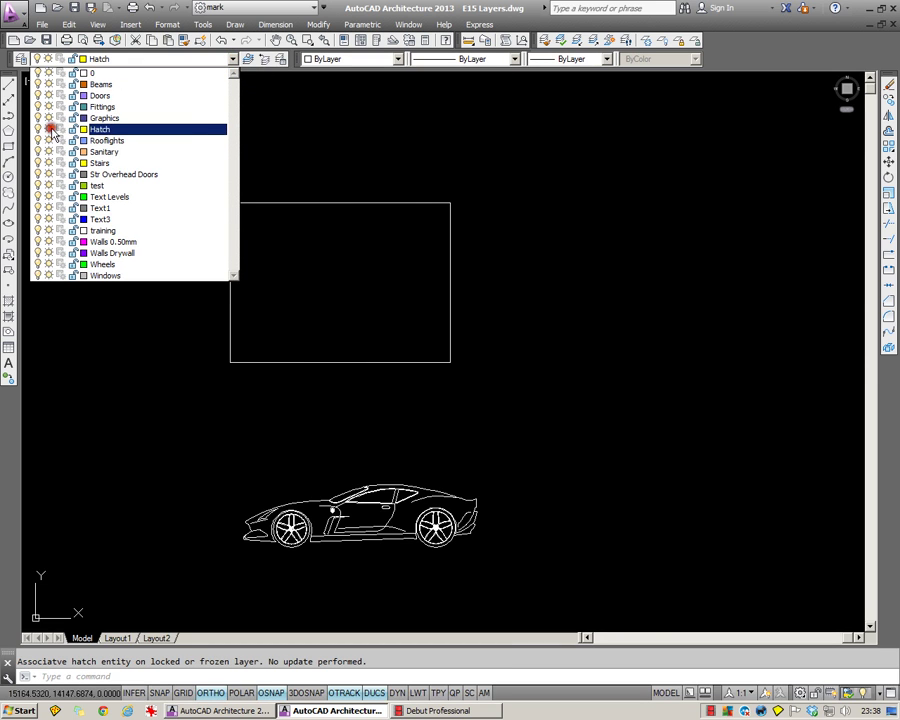
{"action": "left_click", "coordinate": [368, 148]}
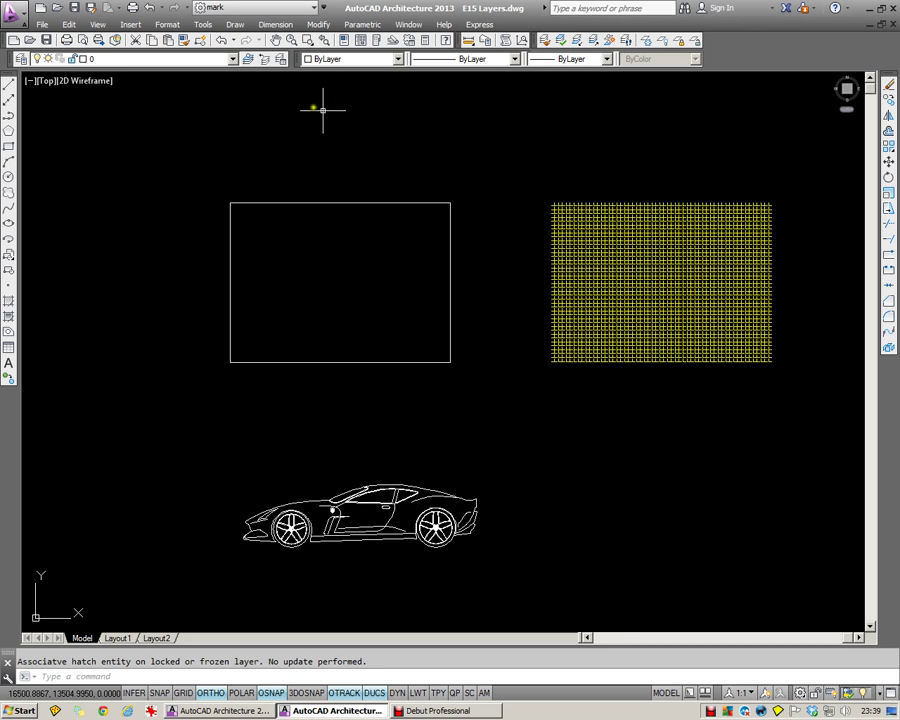
Undo the last two changes to restore the hatched rectangle, then frame the car
{"action": "left_click", "coordinate": [221, 41]}
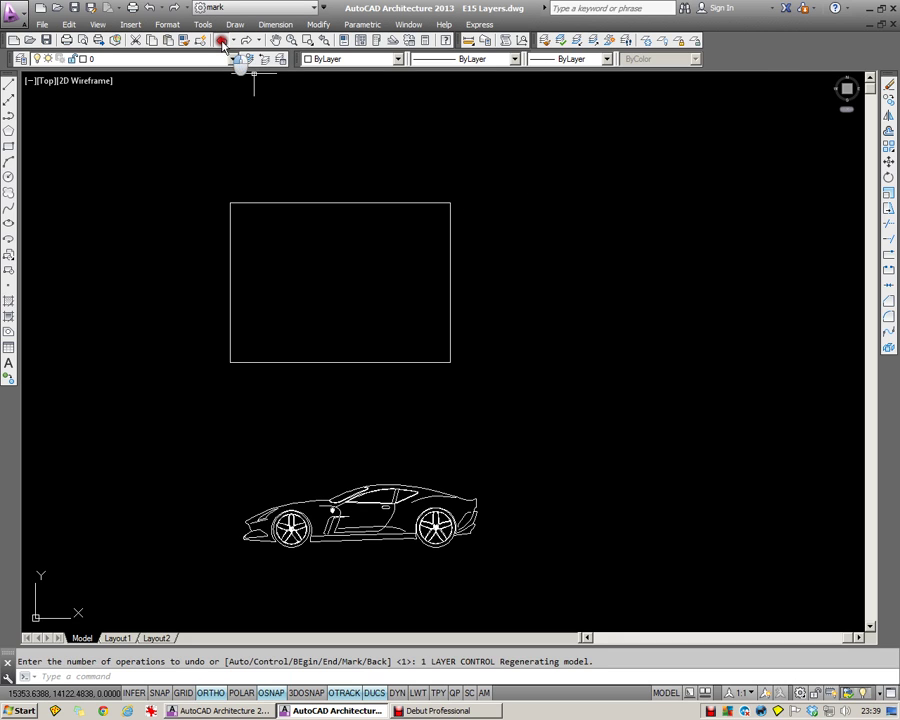
{"action": "left_click", "coordinate": [221, 41]}
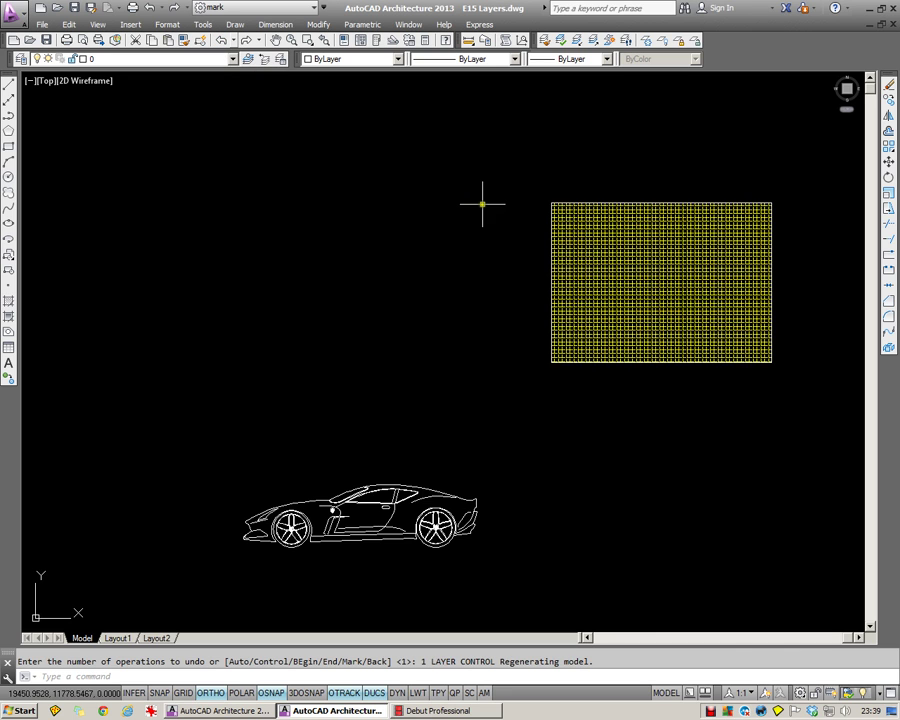
{"action": "middle_click_drag", "start_coordinate": [478, 299], "coordinate": [531, 178]}
{"action": "scroll", "coordinate": [398, 422], "scroll_direction": "up", "scroll_amount": 5}
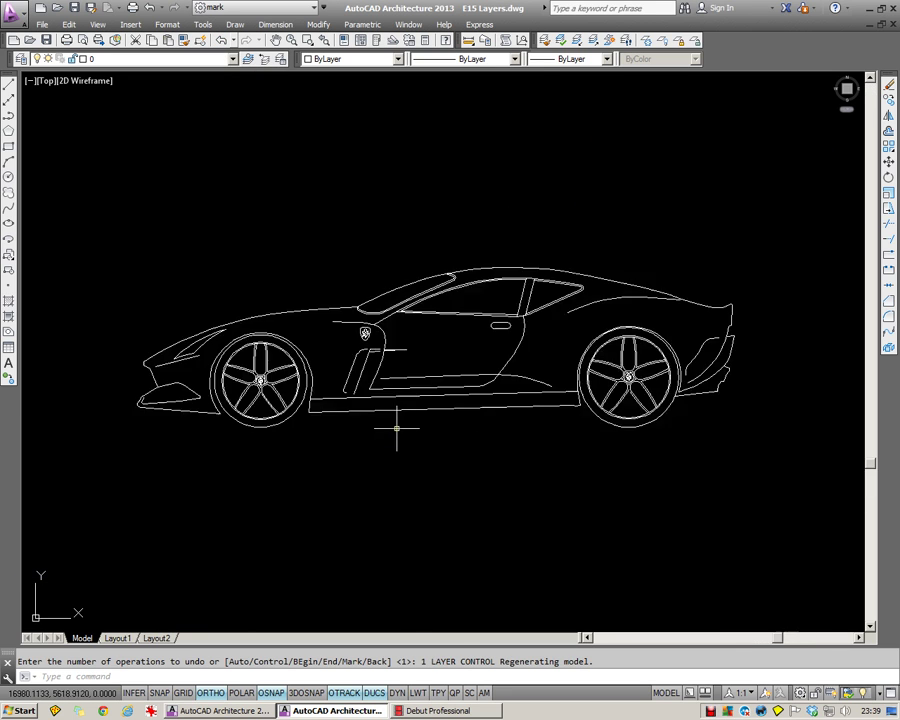
{"action": "scroll", "coordinate": [428, 412], "scroll_direction": "up", "scroll_amount": 2}
{"action": "scroll", "coordinate": [428, 416], "scroll_direction": "down", "scroll_amount": 2}
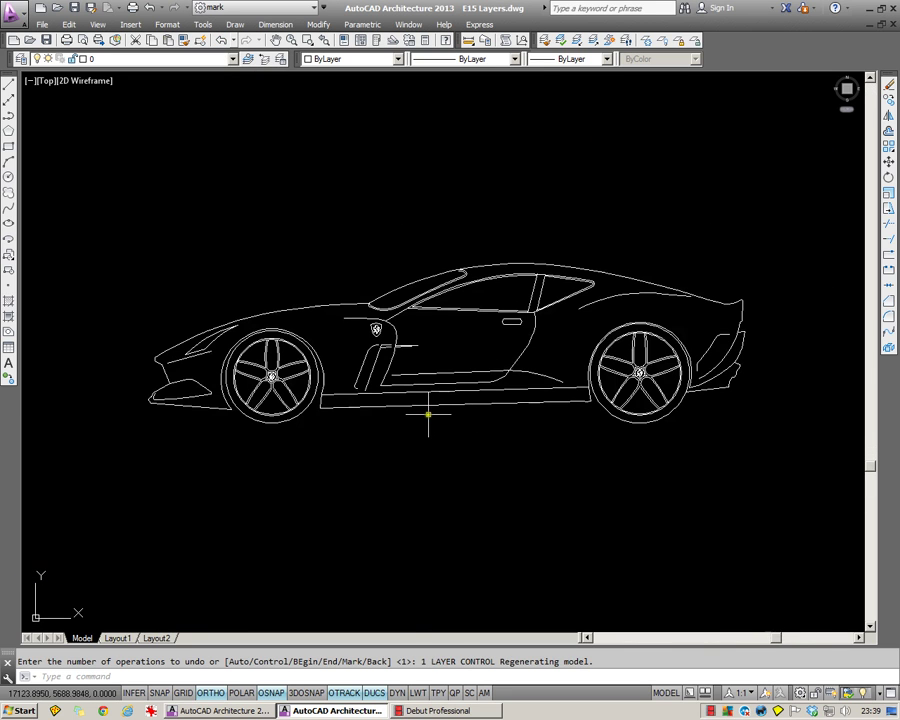
{"action": "left_click", "coordinate": [606, 228]}
{"action": "left_click", "coordinate": [266, 422]}
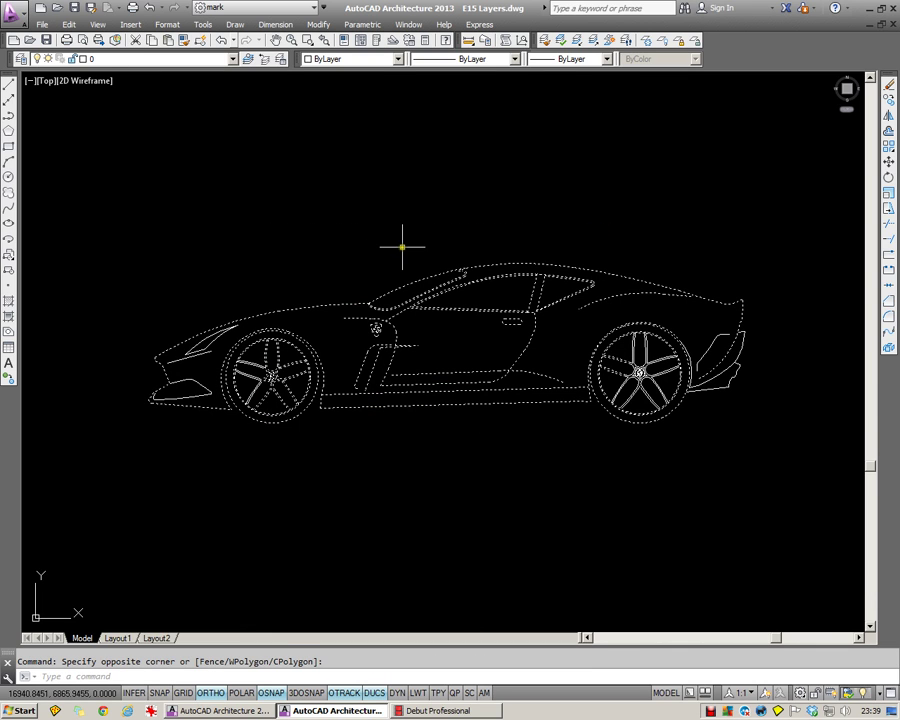
{"action": "key", "text": "Escape"}
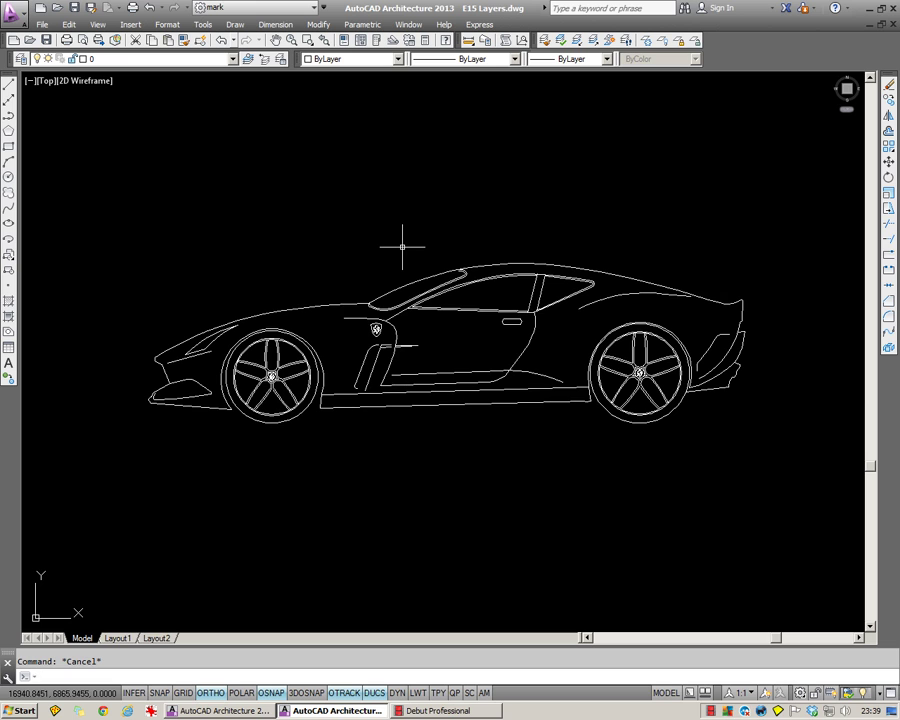
Put the front wheel objects on the green Wheels layer
{"action": "middle_click_drag", "start_coordinate": [396, 297], "coordinate": [474, 240]}
{"action": "scroll", "coordinate": [342, 312], "scroll_direction": "up", "scroll_amount": 5}
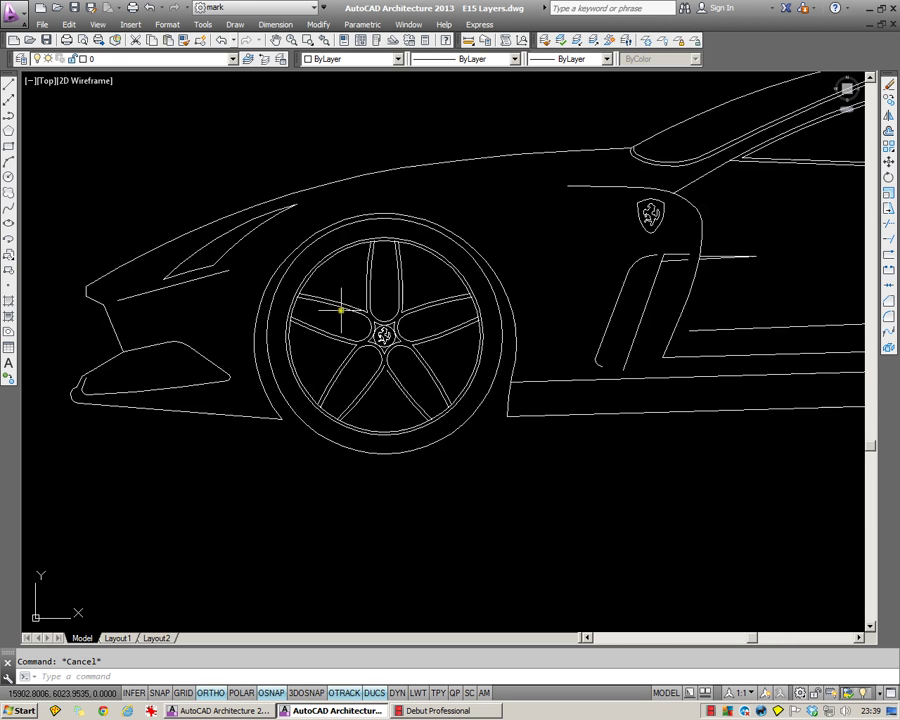
{"action": "left_click", "coordinate": [424, 282]}
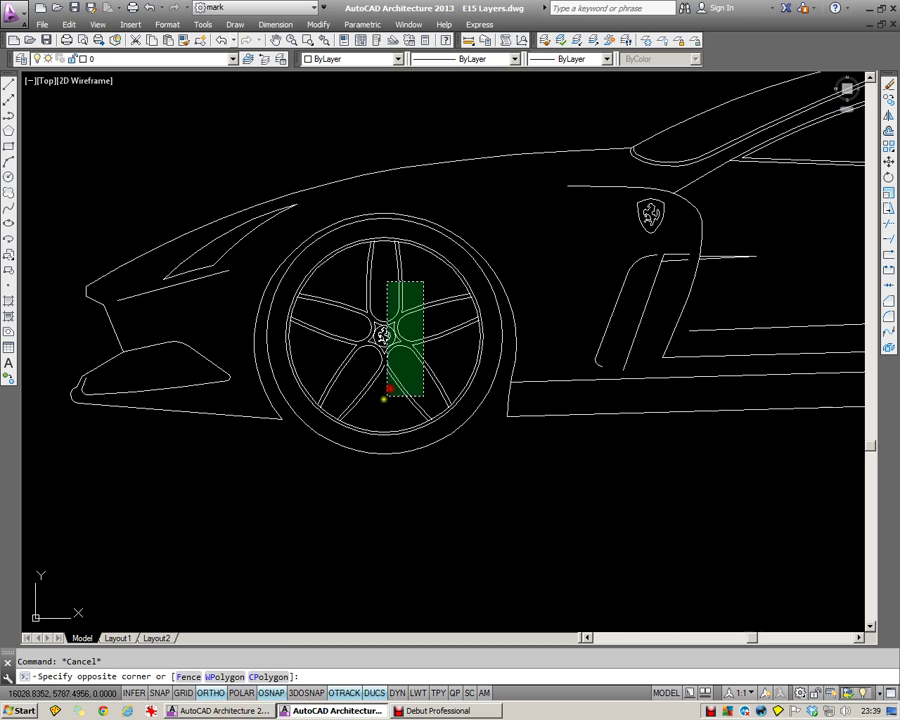
{"action": "left_click", "coordinate": [320, 467]}
{"action": "left_click", "coordinate": [233, 59]}
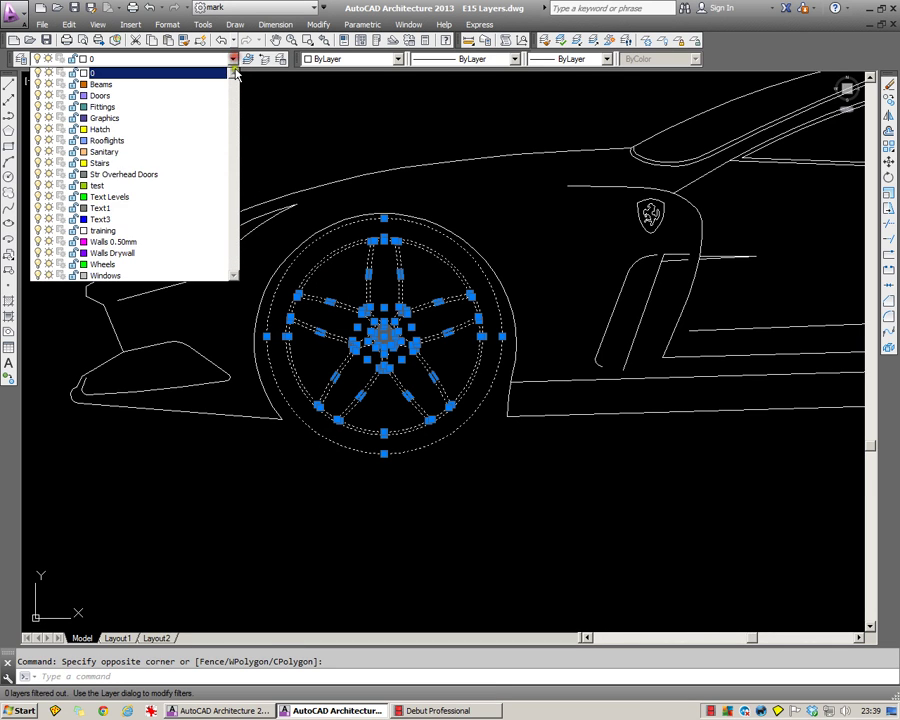
{"action": "left_click", "coordinate": [128, 264]}
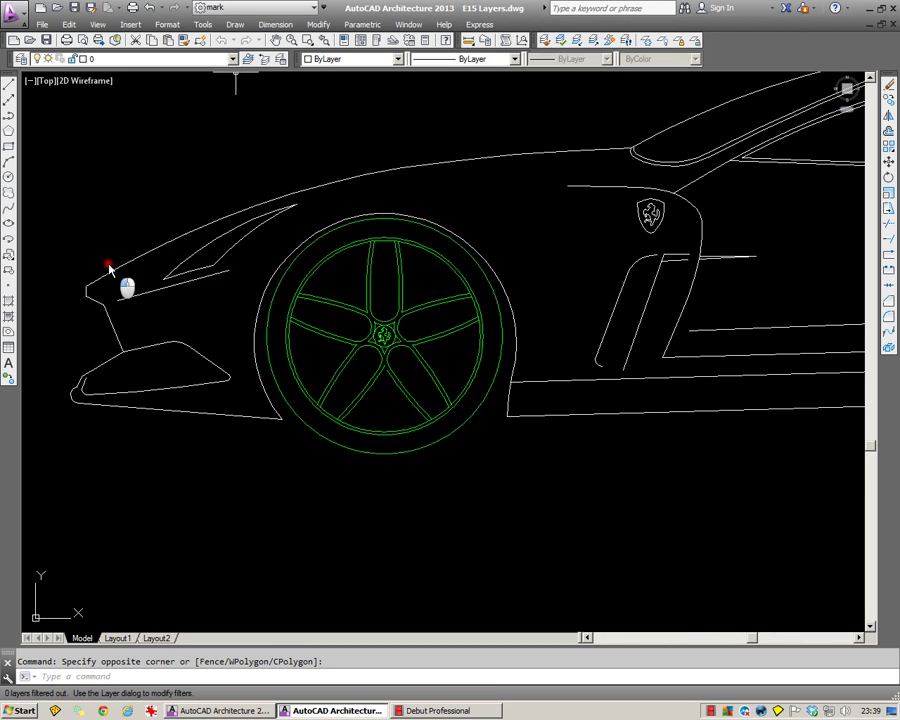
{"action": "key", "text": "Escape"}
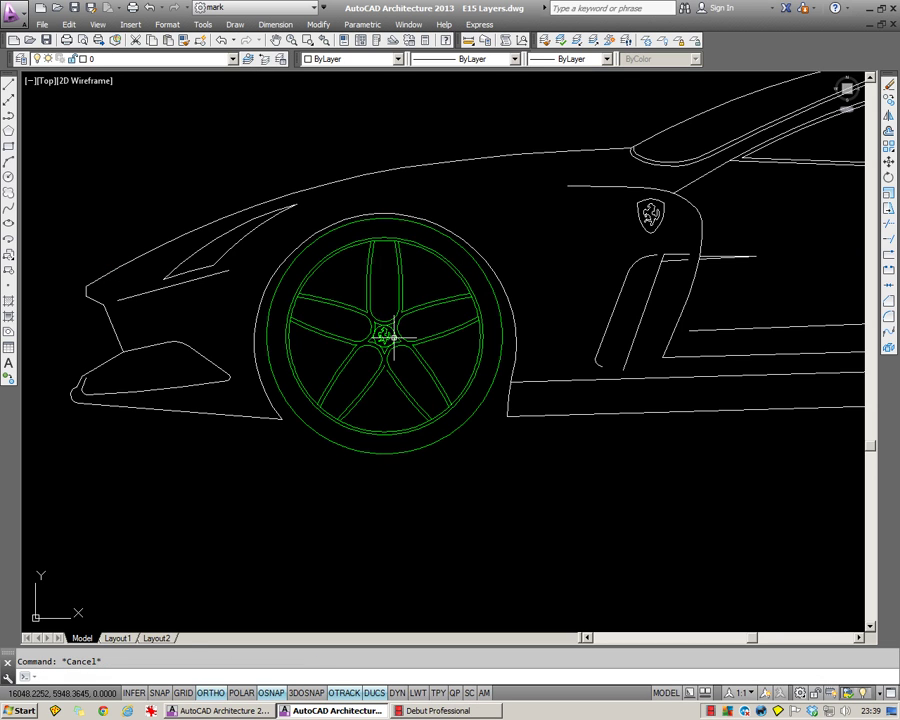
{"action": "scroll", "coordinate": [279, 368], "scroll_direction": "down", "scroll_amount": 3}
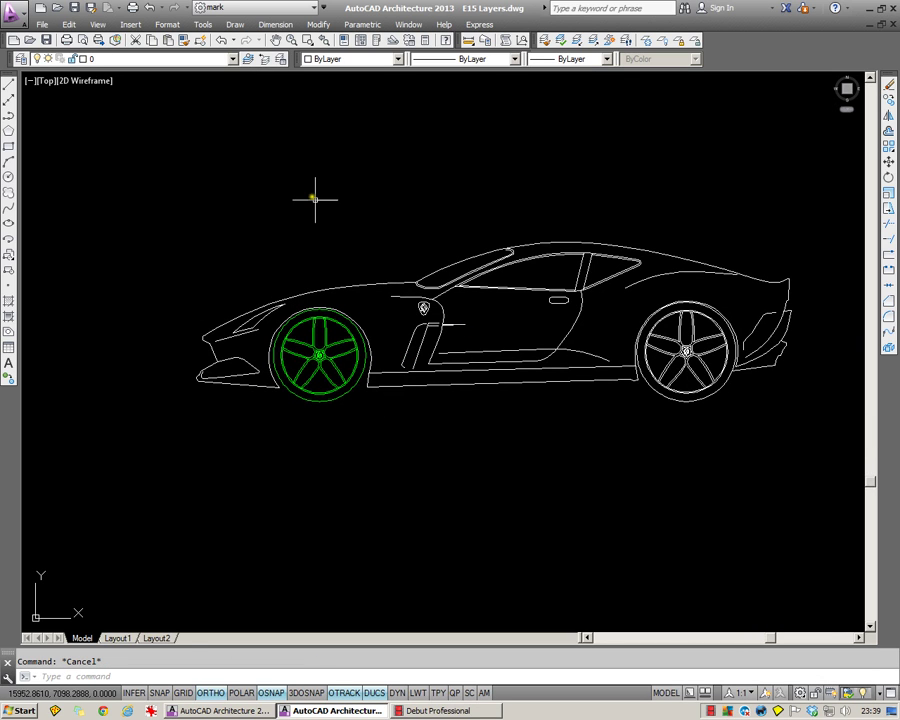
Match the rear wheel's properties to the front wheel so it turns green too
{"action": "left_click", "coordinate": [184, 41]}
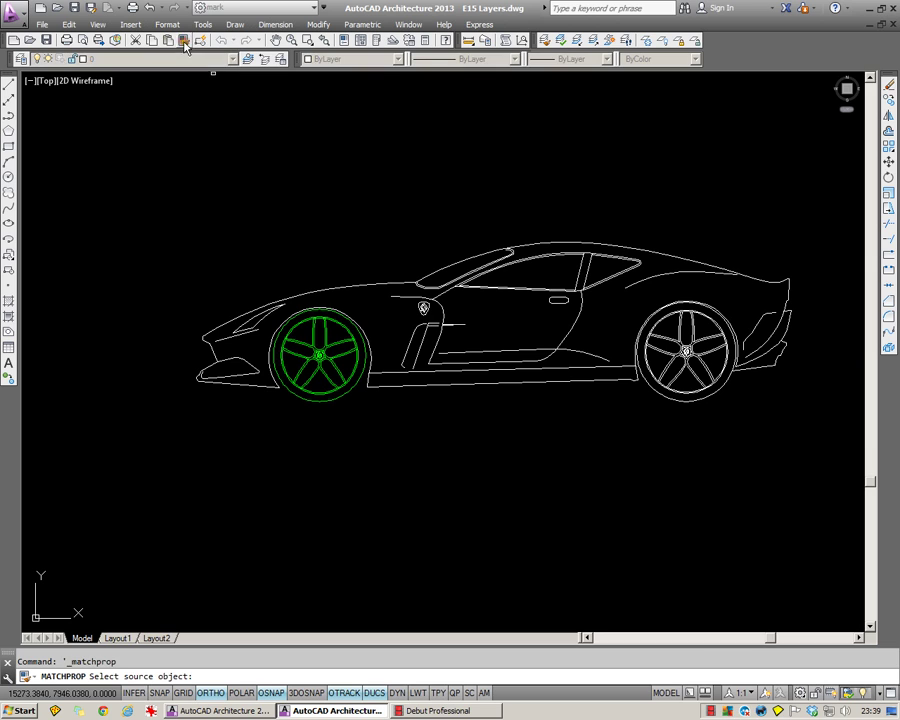
{"action": "left_click", "coordinate": [298, 340]}
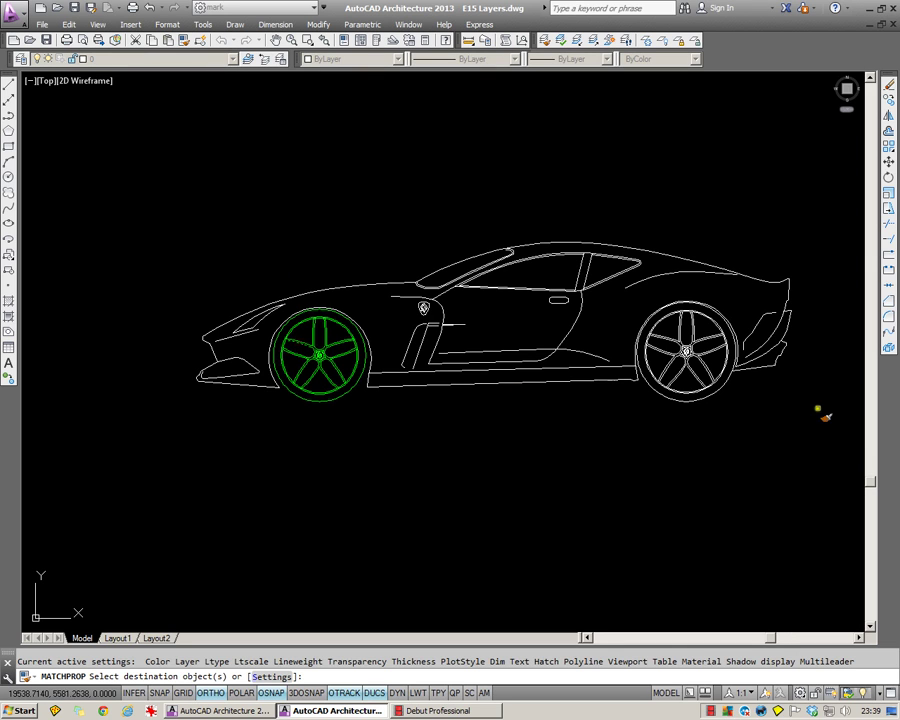
{"action": "scroll", "coordinate": [778, 398], "scroll_direction": "up", "scroll_amount": 4}
{"action": "left_click", "coordinate": [607, 225]}
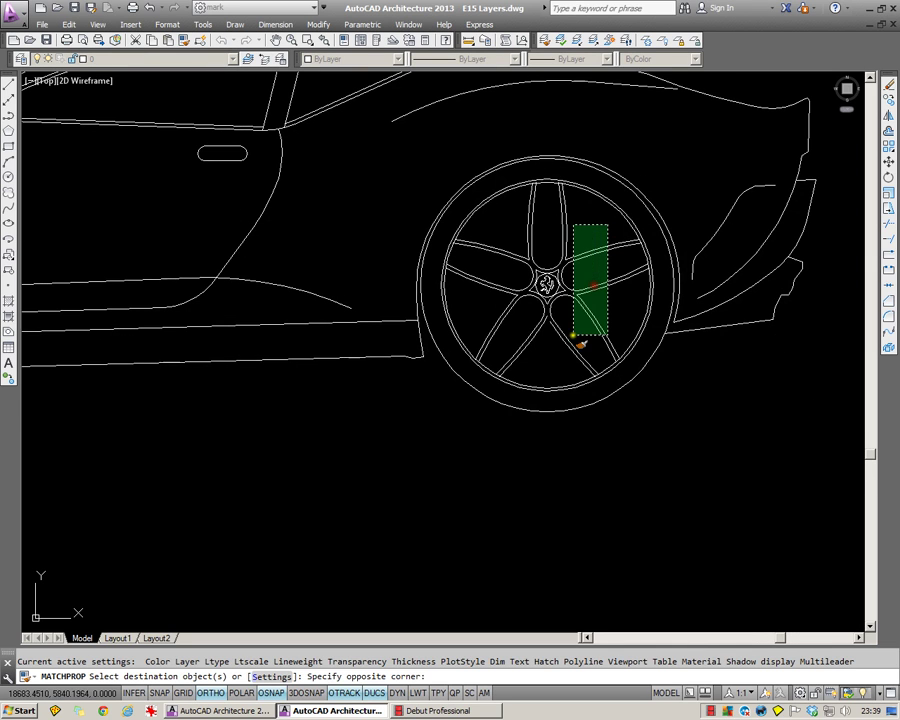
{"action": "left_click", "coordinate": [491, 433]}
{"action": "scroll", "coordinate": [599, 317], "scroll_direction": "down", "scroll_amount": 4}
{"action": "key", "text": "Escape"}
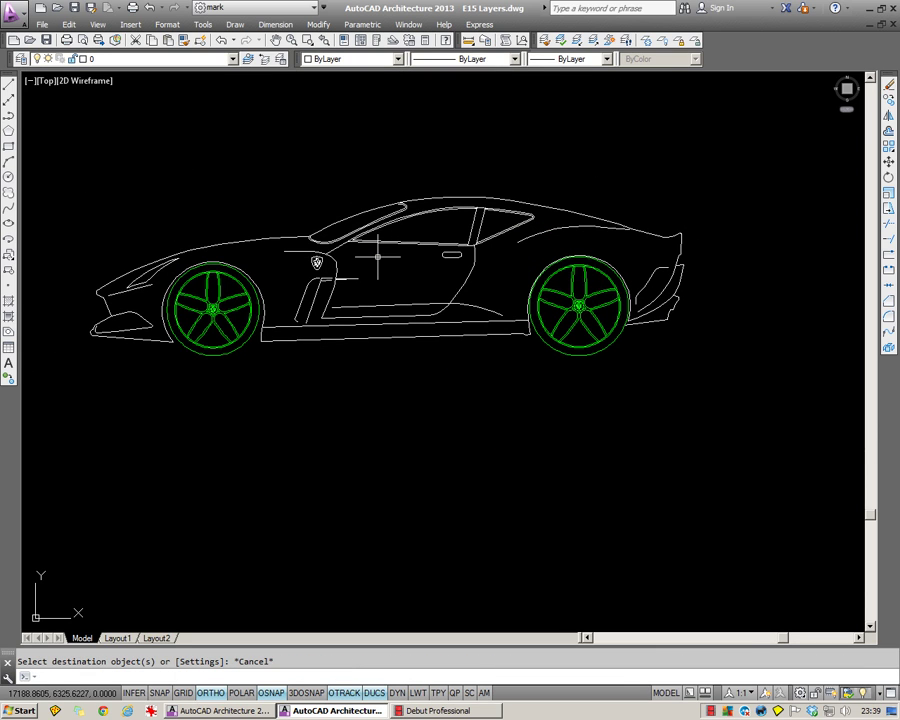
{"action": "middle_click_drag", "start_coordinate": [374, 342], "coordinate": [447, 372]}
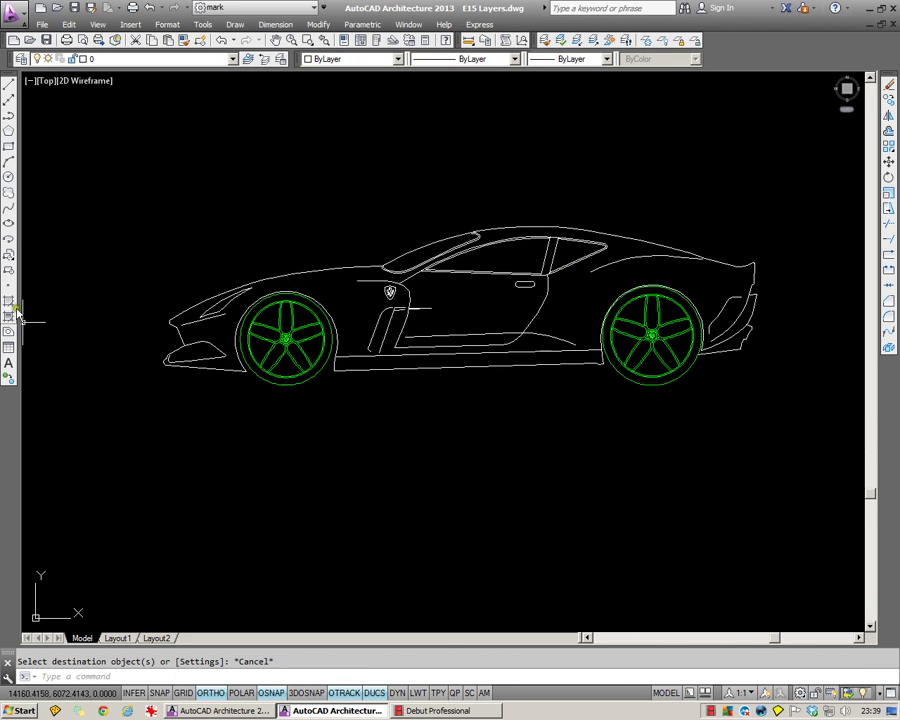
Make a block named car1 from all 237 car objects, with its base point at the front wheel
{"action": "left_click", "coordinate": [8, 270]}
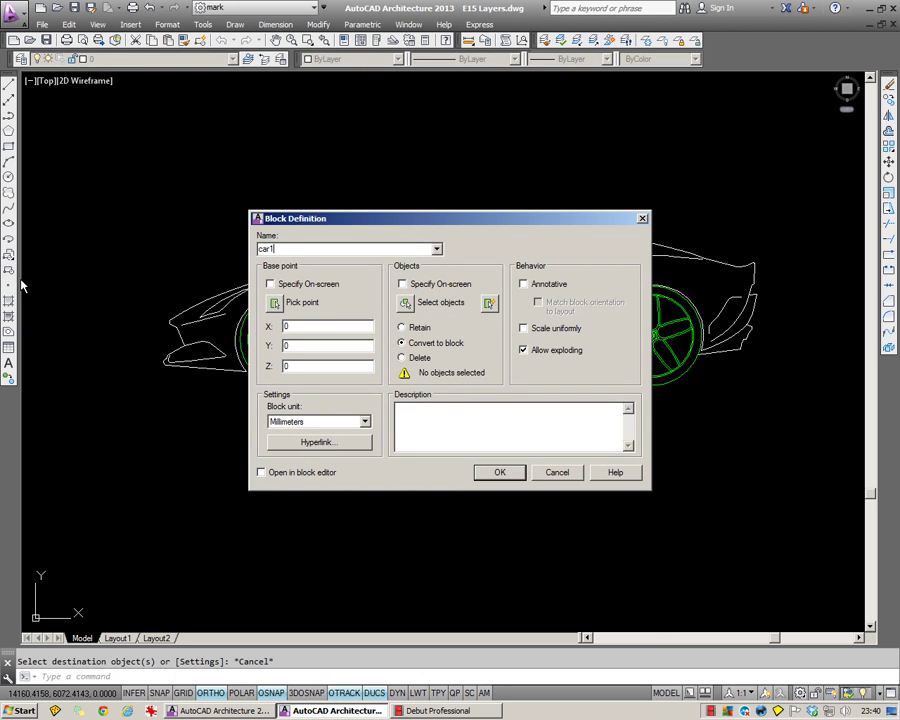
{"action": "left_click", "coordinate": [405, 302]}
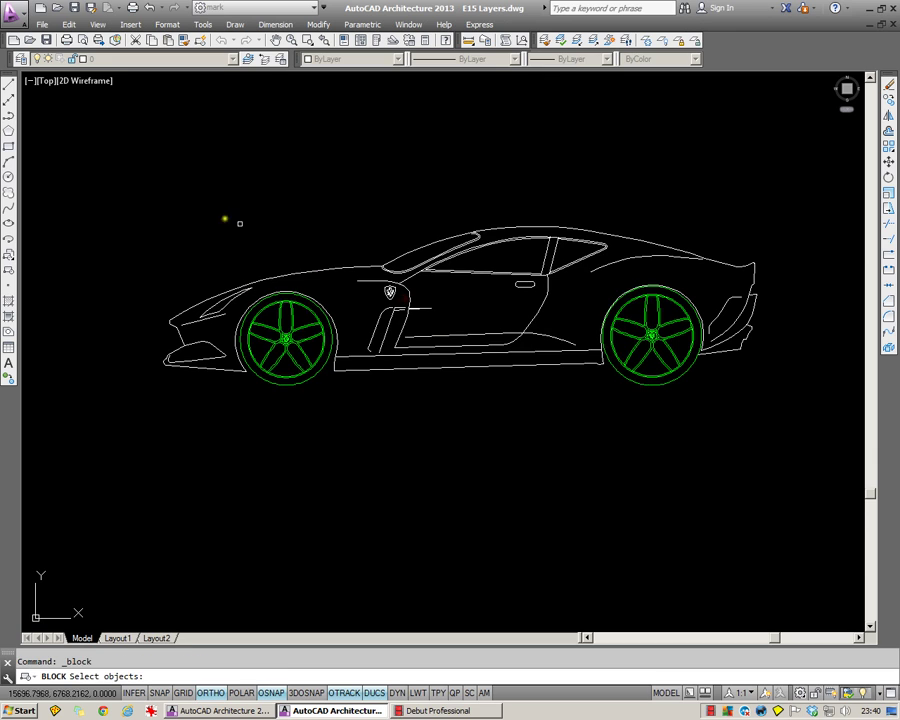
{"action": "left_click", "coordinate": [116, 147]}
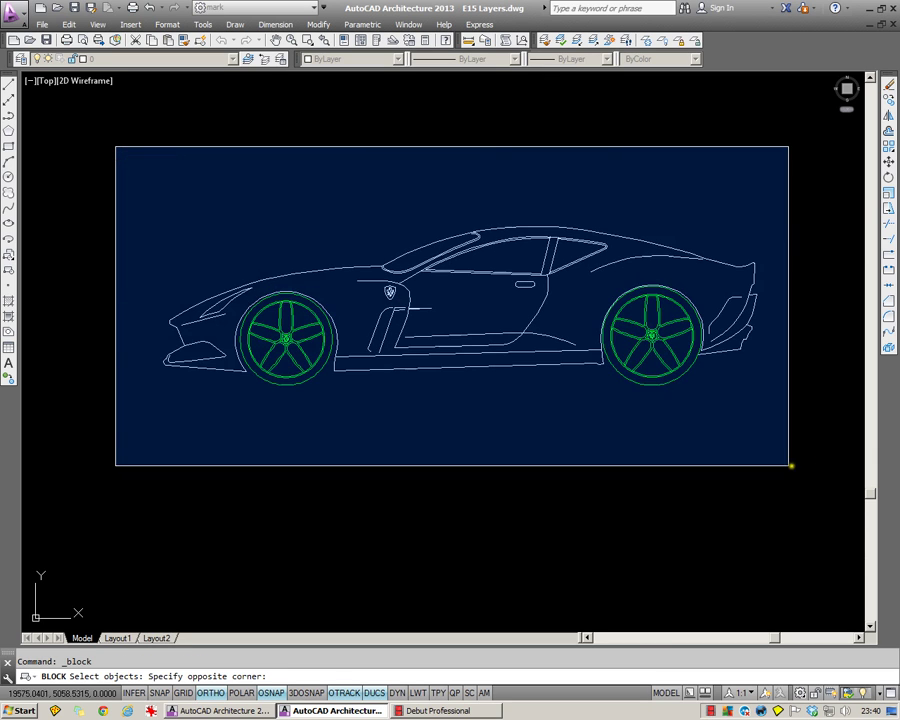
{"action": "left_click", "coordinate": [810, 460]}
{"action": "key", "text": "Return"}
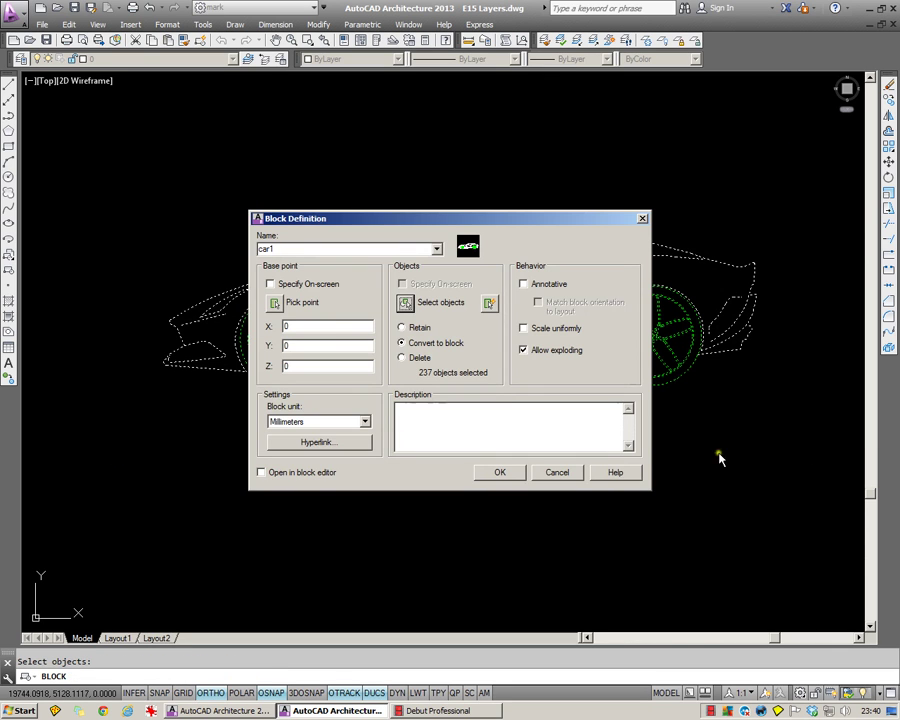
{"action": "left_click", "coordinate": [276, 304]}
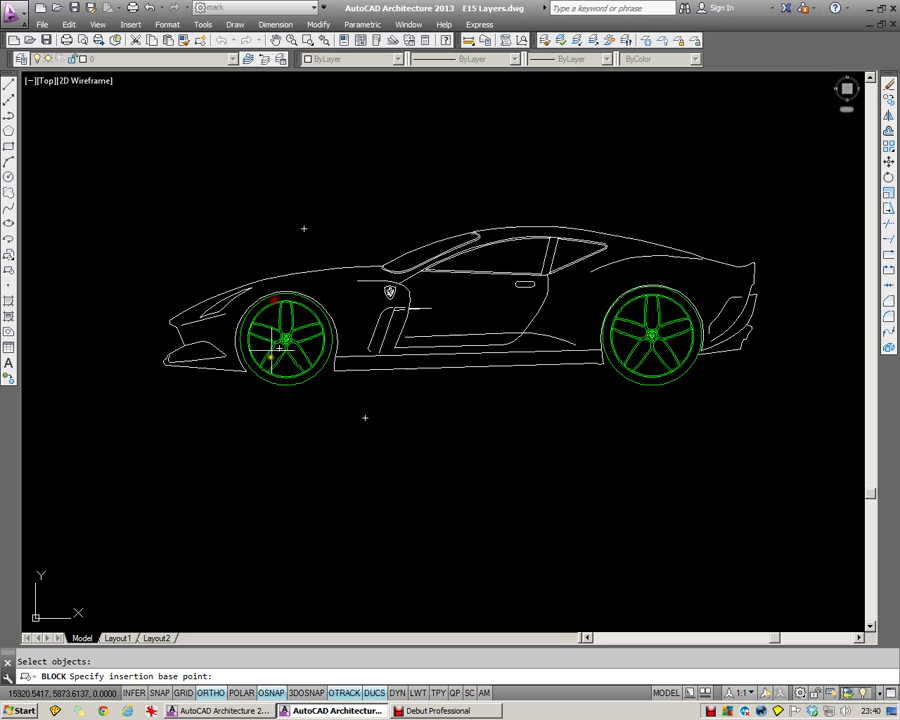
{"action": "left_click", "coordinate": [294, 394]}
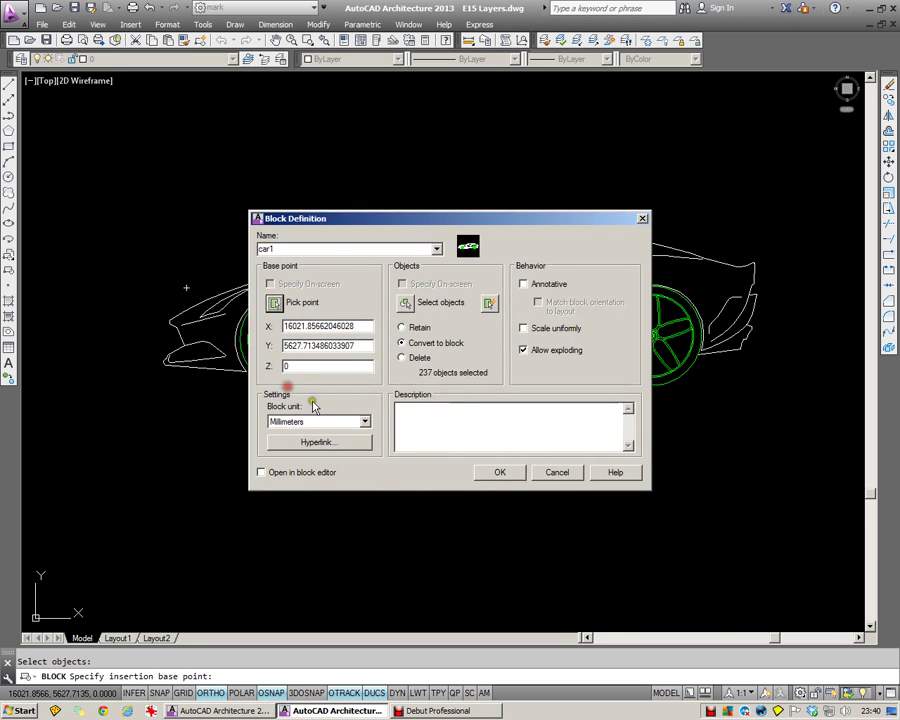
{"action": "left_click", "coordinate": [500, 474]}
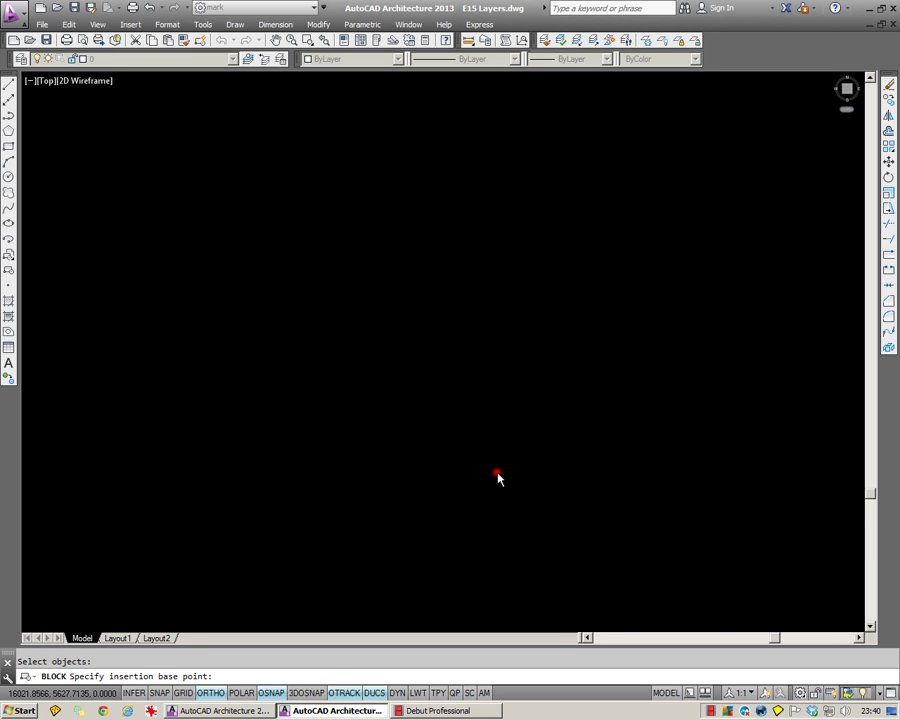
Create a new layer named Cars and set its colour to cyan
{"action": "left_click", "coordinate": [20, 59]}
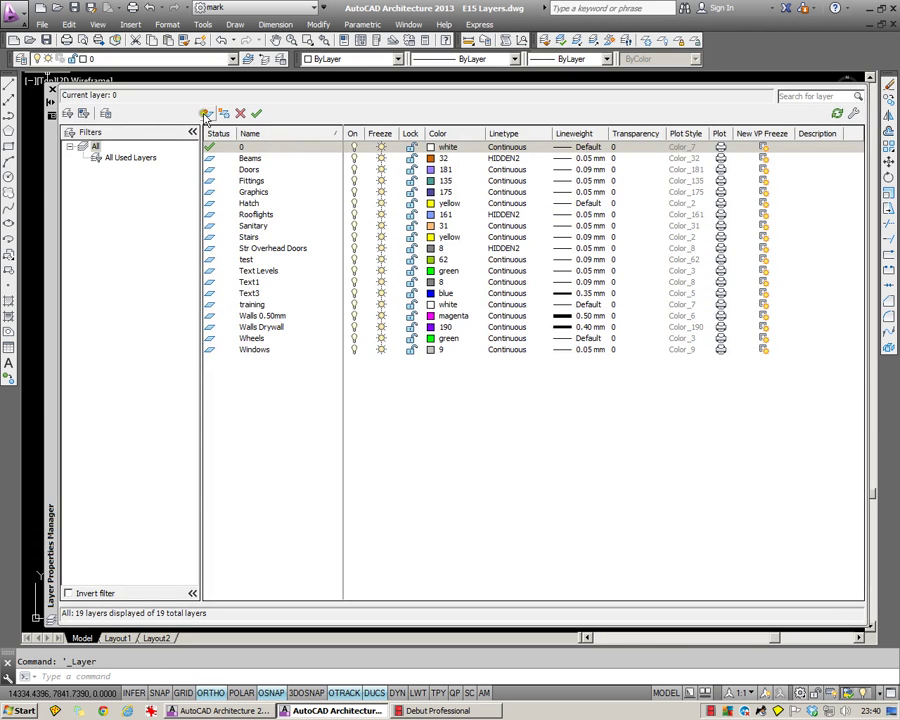
{"action": "left_click", "coordinate": [205, 113]}
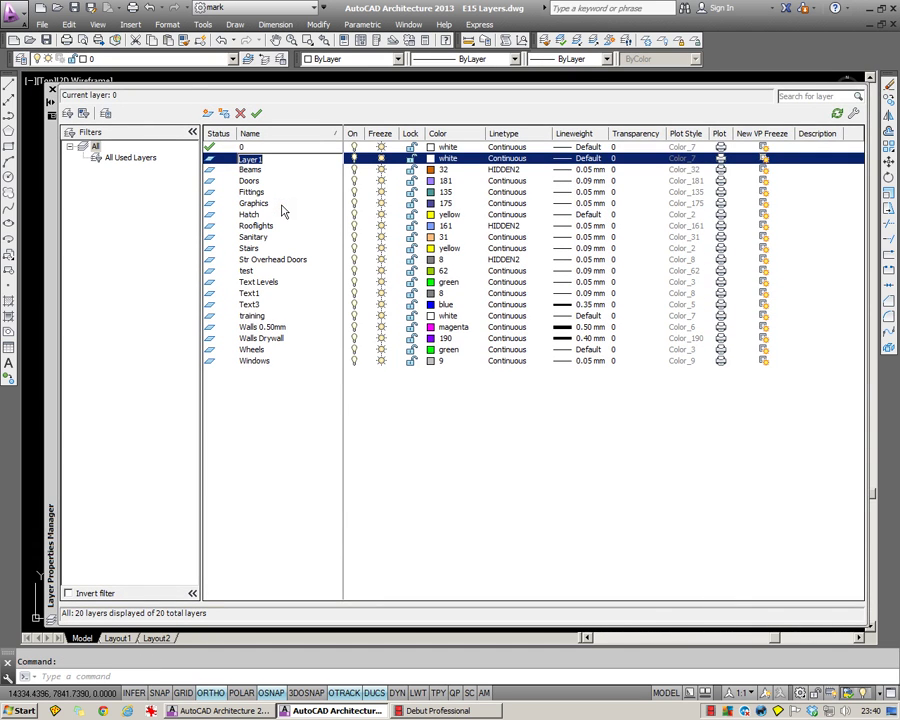
{"action": "type", "text": "Cars"}
{"action": "left_click", "coordinate": [432, 158]}
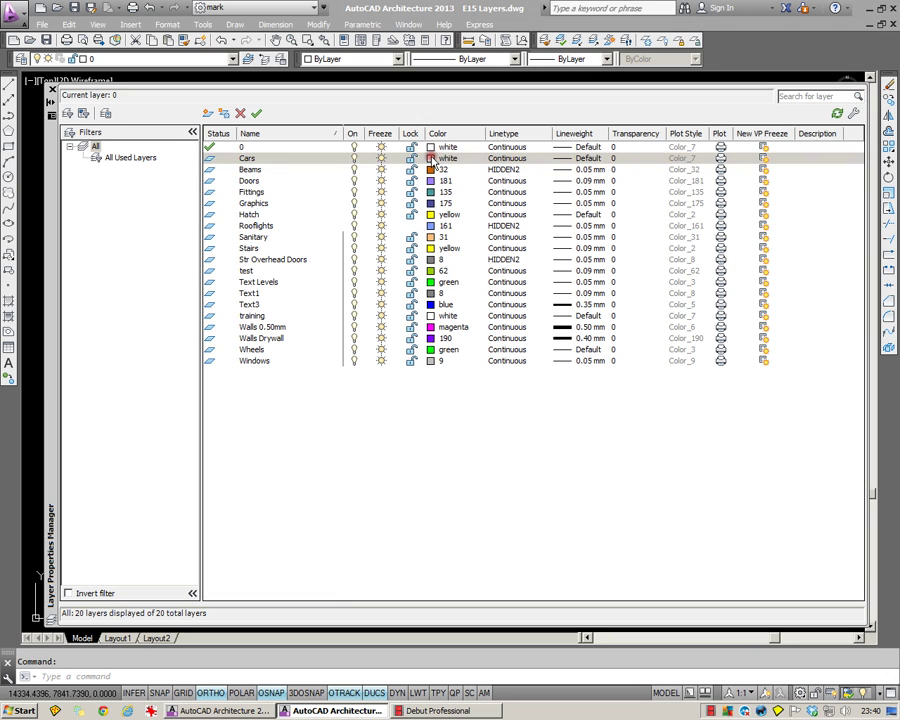
{"action": "left_click", "coordinate": [449, 390]}
{"action": "left_click", "coordinate": [503, 468]}
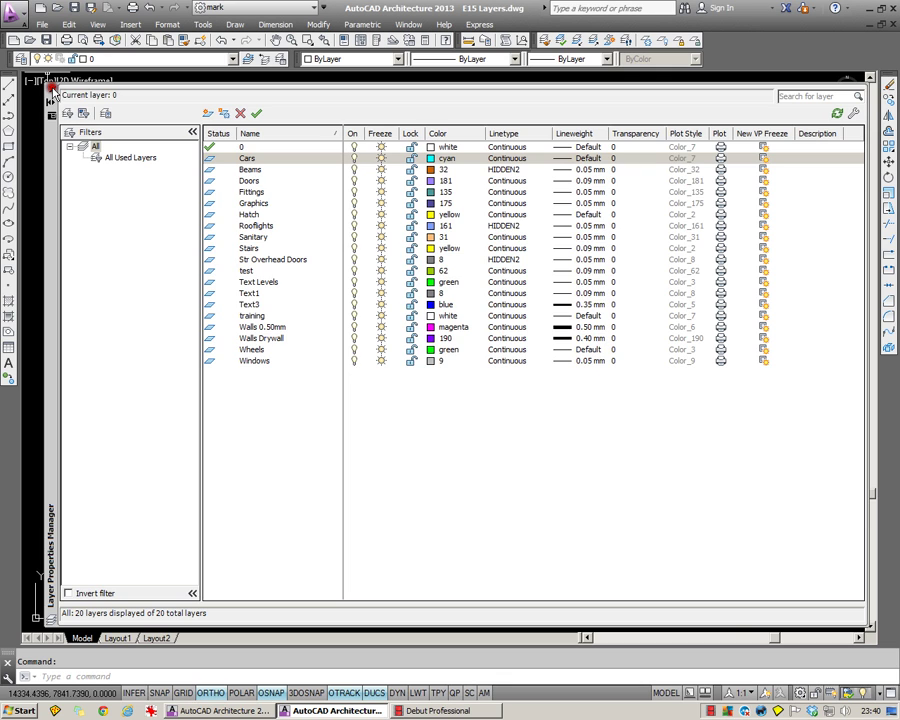
Move the car1 block onto the Cars layer so the body shows cyan
{"action": "left_click", "coordinate": [52, 88]}
{"action": "left_click", "coordinate": [532, 196]}
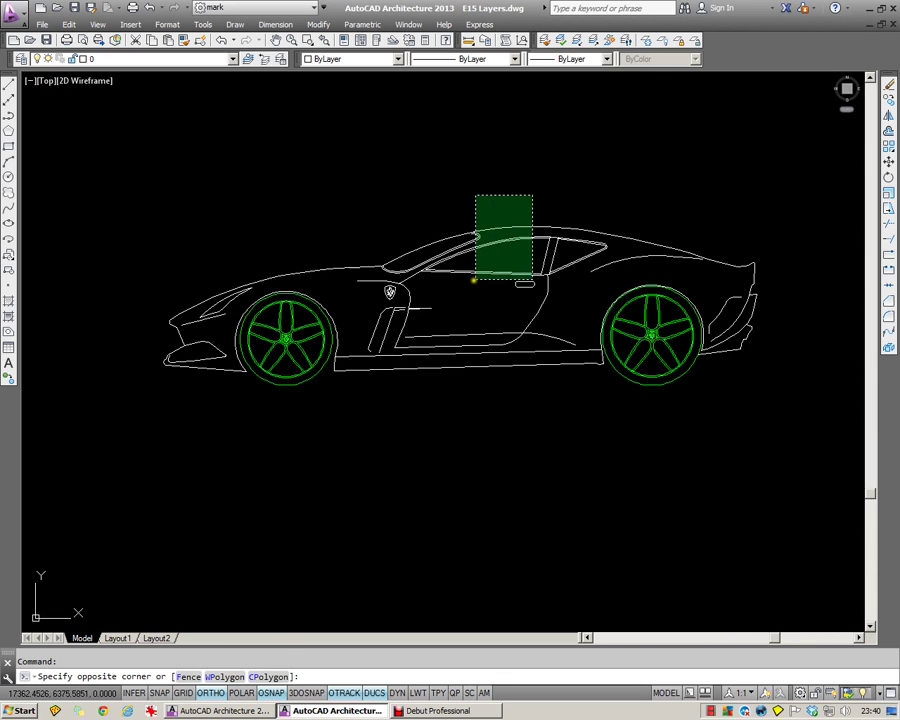
{"action": "left_click", "coordinate": [470, 283]}
{"action": "left_click", "coordinate": [233, 59]}
{"action": "left_click", "coordinate": [103, 96]}
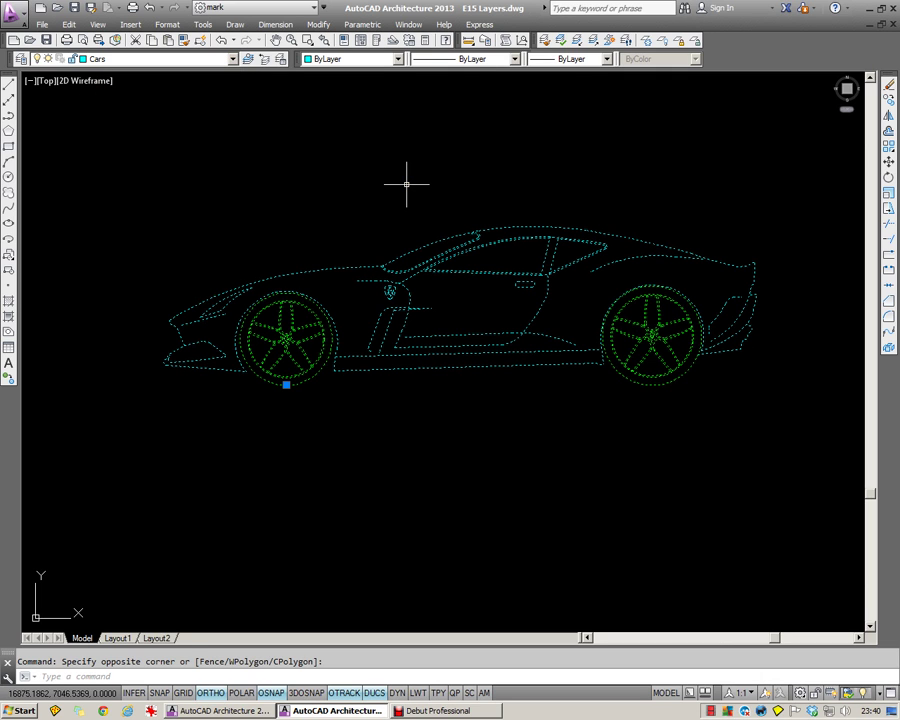
{"action": "key", "text": "Escape"}
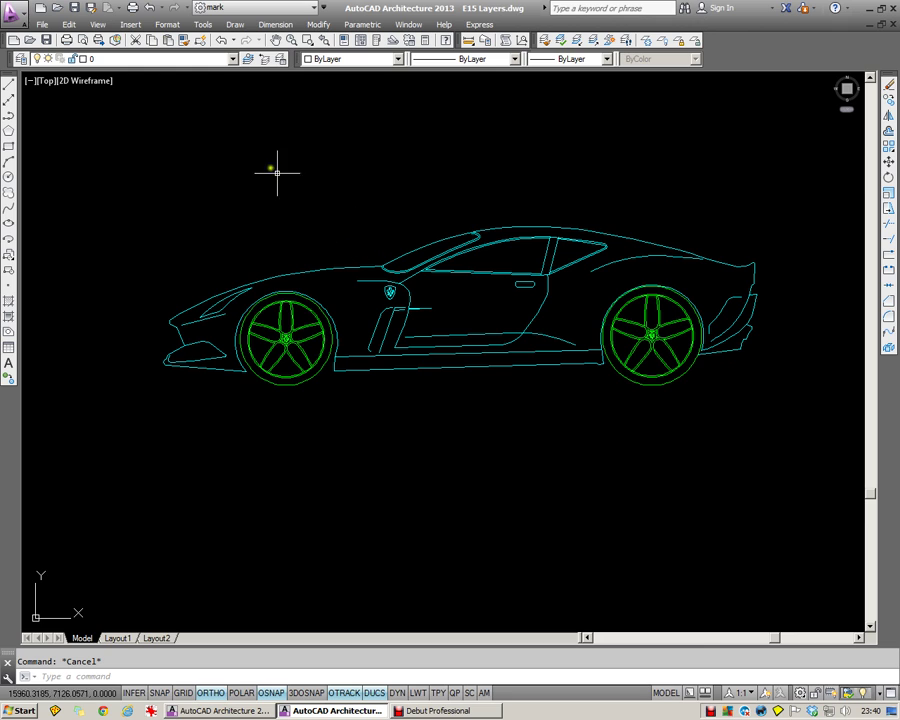
{"action": "left_click", "coordinate": [233, 59]}
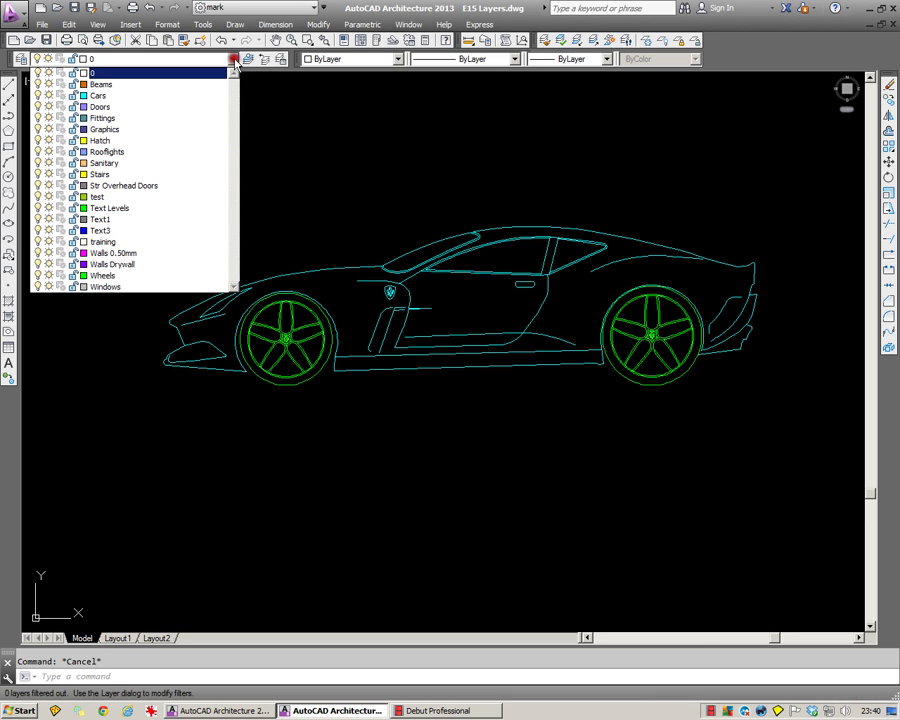
{"action": "left_click", "coordinate": [40, 96]}
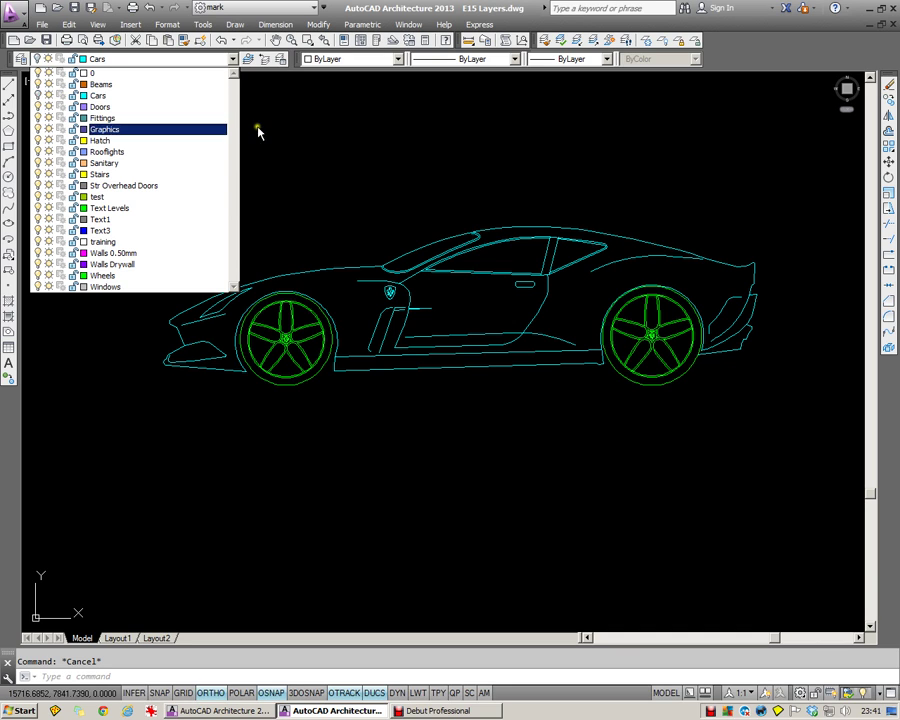
{"action": "left_click", "coordinate": [325, 127]}
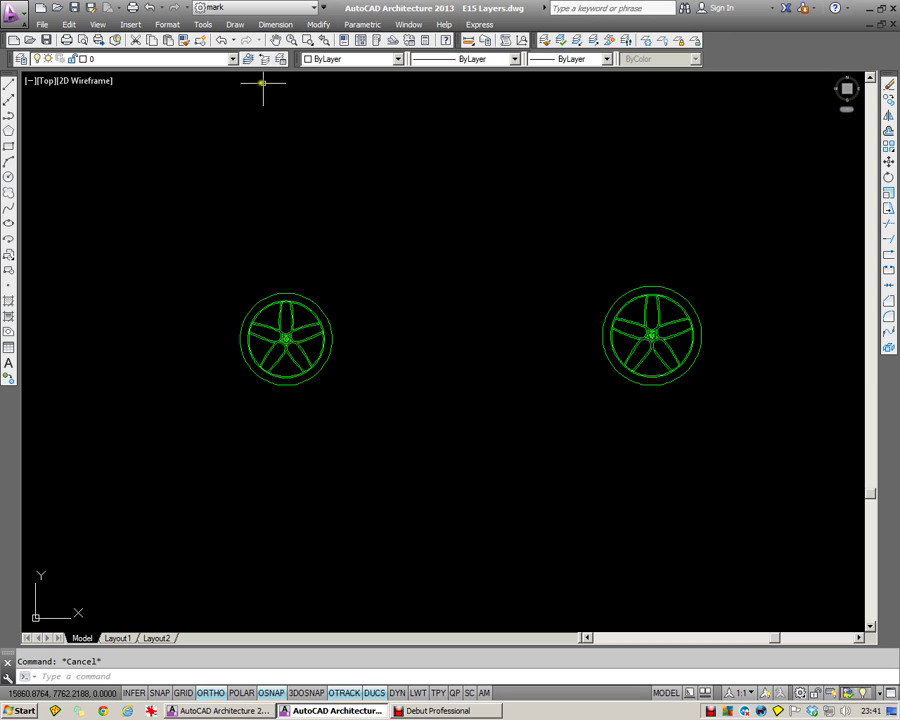
{"action": "left_click", "coordinate": [233, 59]}
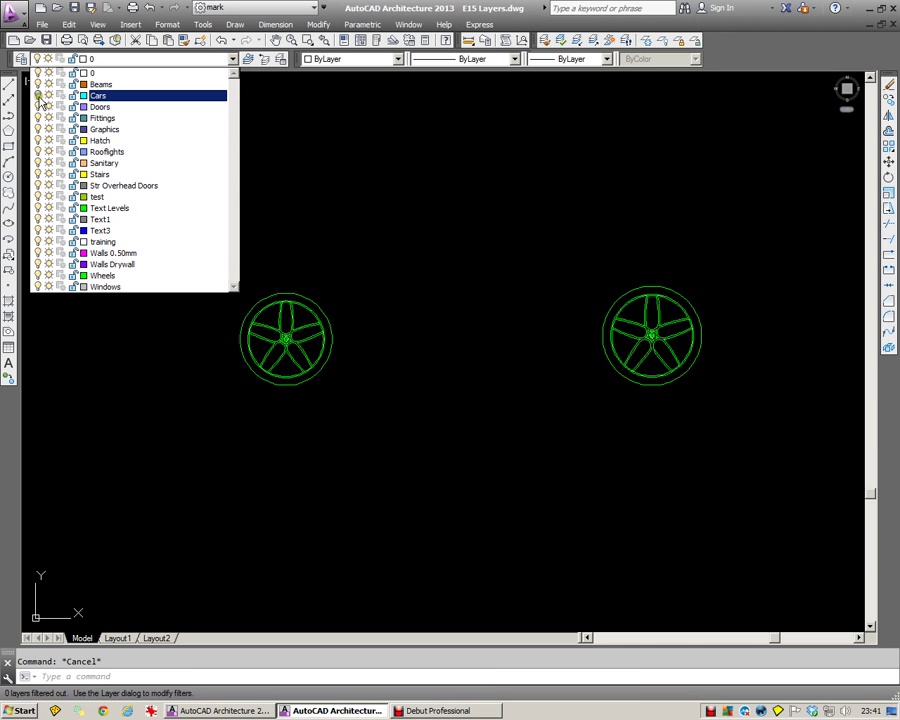
{"action": "left_click", "coordinate": [100, 95]}
{"action": "left_click", "coordinate": [348, 143]}
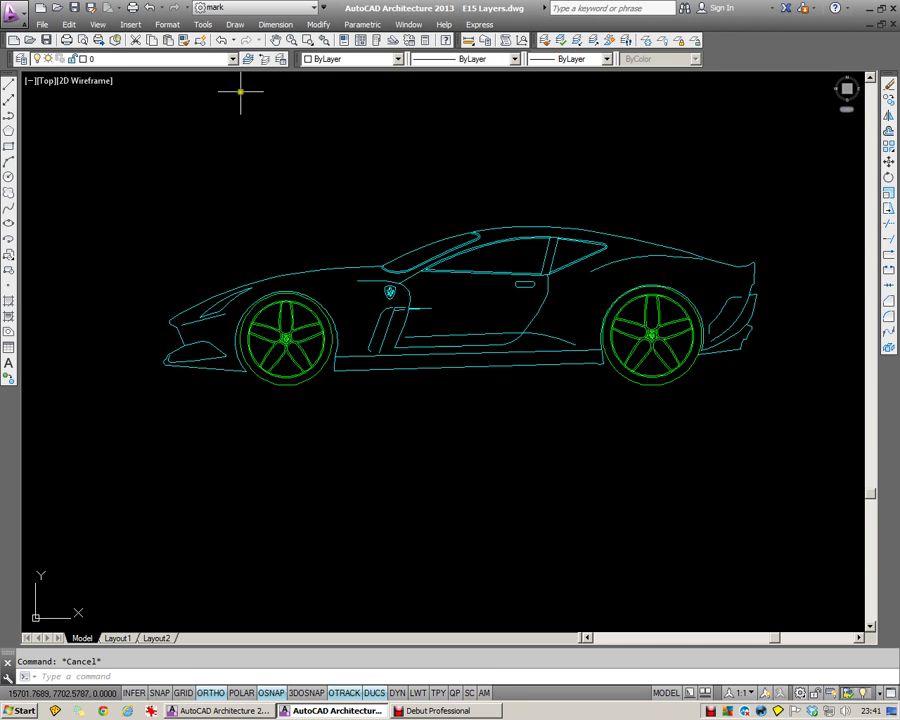
{"action": "left_click", "coordinate": [233, 59]}
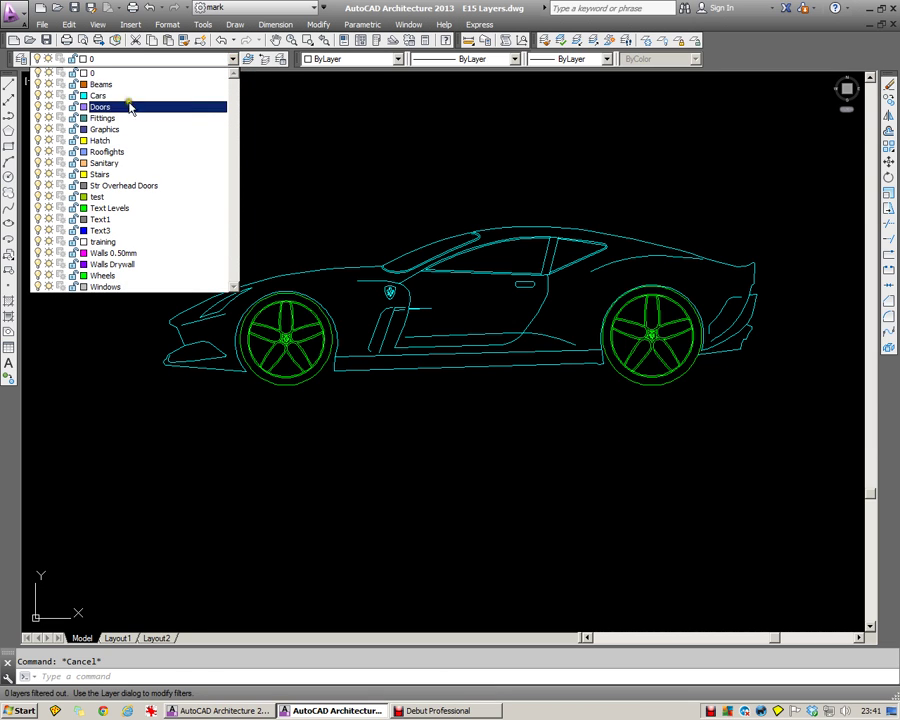
{"action": "left_click", "coordinate": [48, 94]}
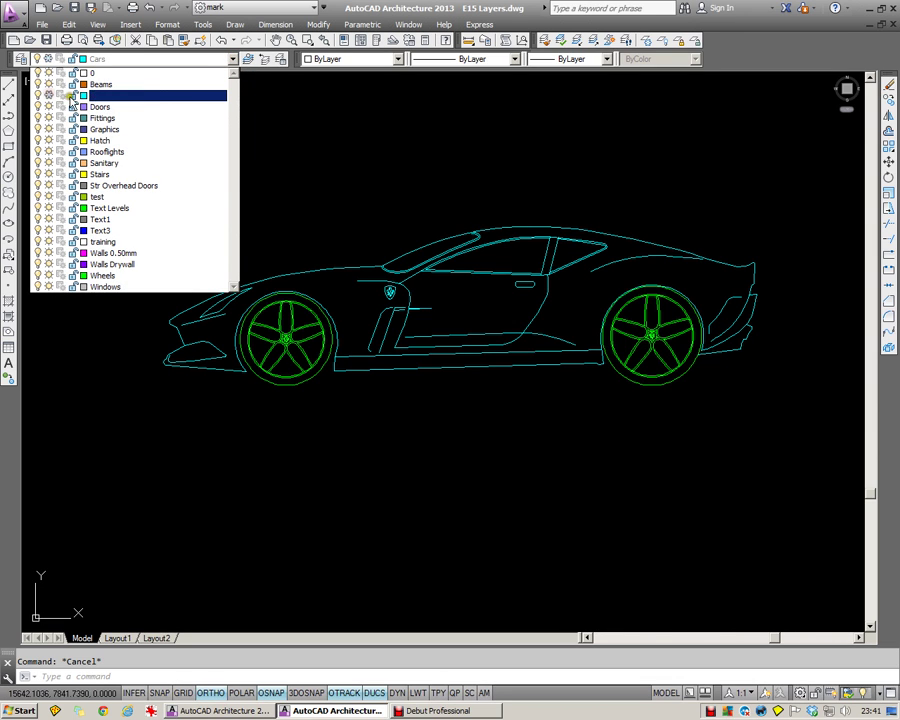
{"action": "left_click", "coordinate": [392, 130]}
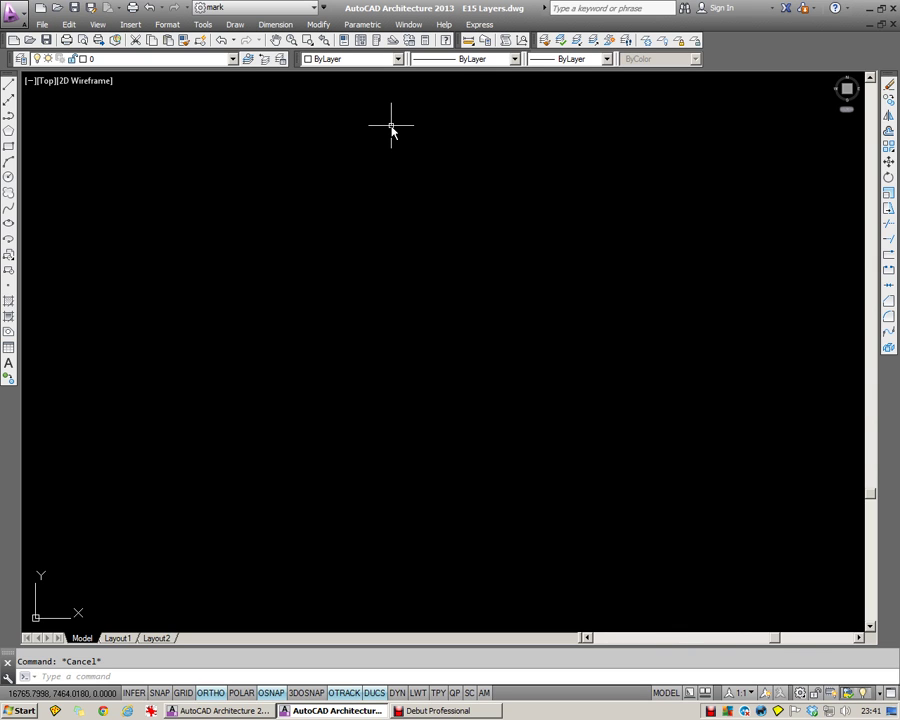
{"action": "left_click", "coordinate": [266, 60]}
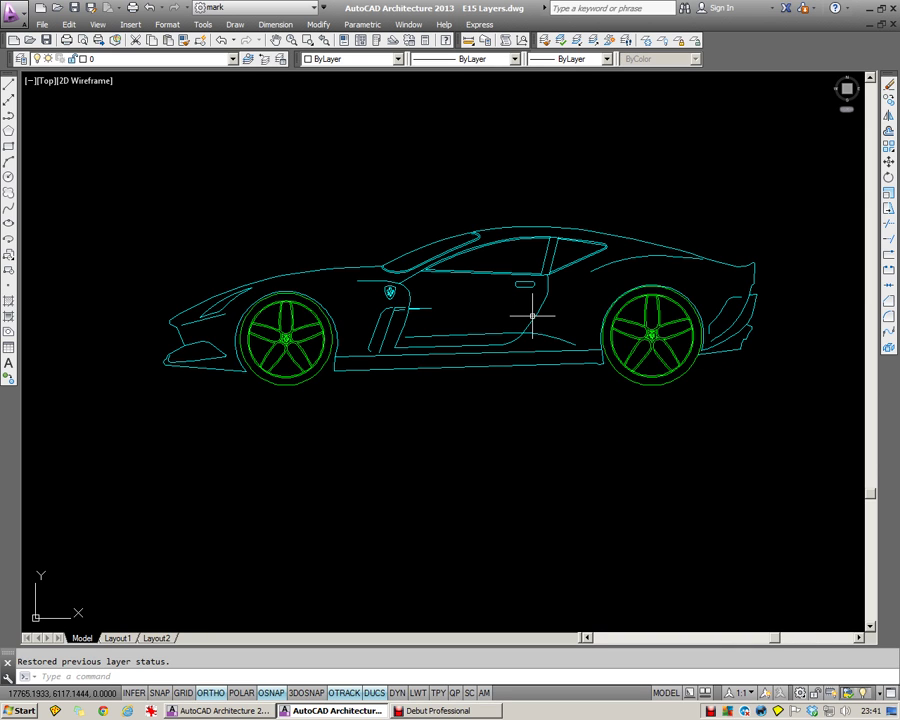
Zoom out to show the floor plan, then bring the blank Drawing1.dwg window to the front
{"action": "scroll", "coordinate": [532, 316], "scroll_direction": "down", "scroll_amount": 6}
{"action": "middle_click_drag", "start_coordinate": [418, 257], "coordinate": [502, 307]}
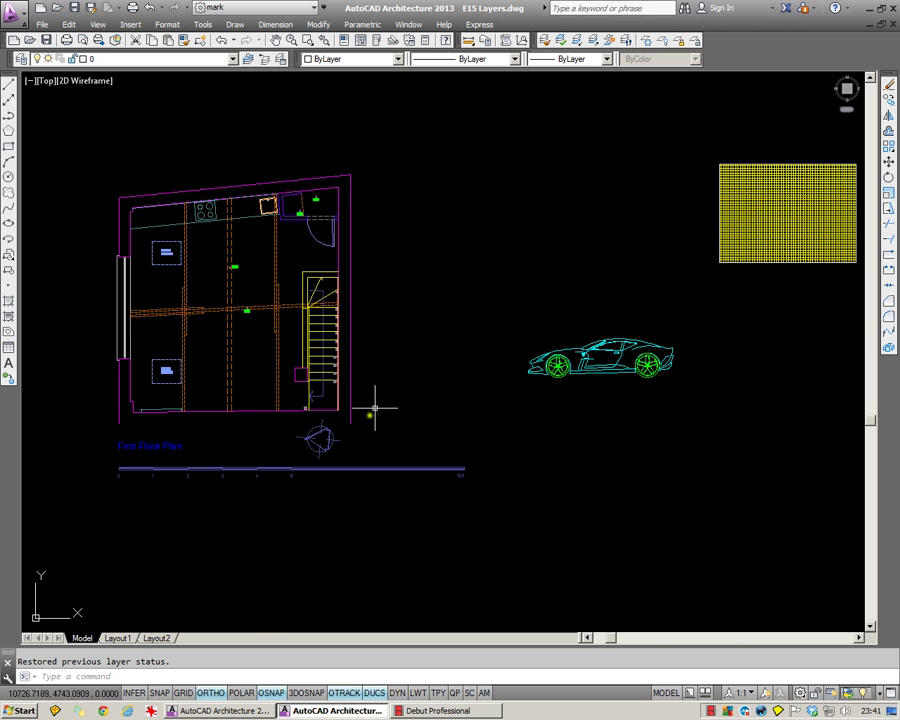
{"action": "left_click", "coordinate": [226, 711]}
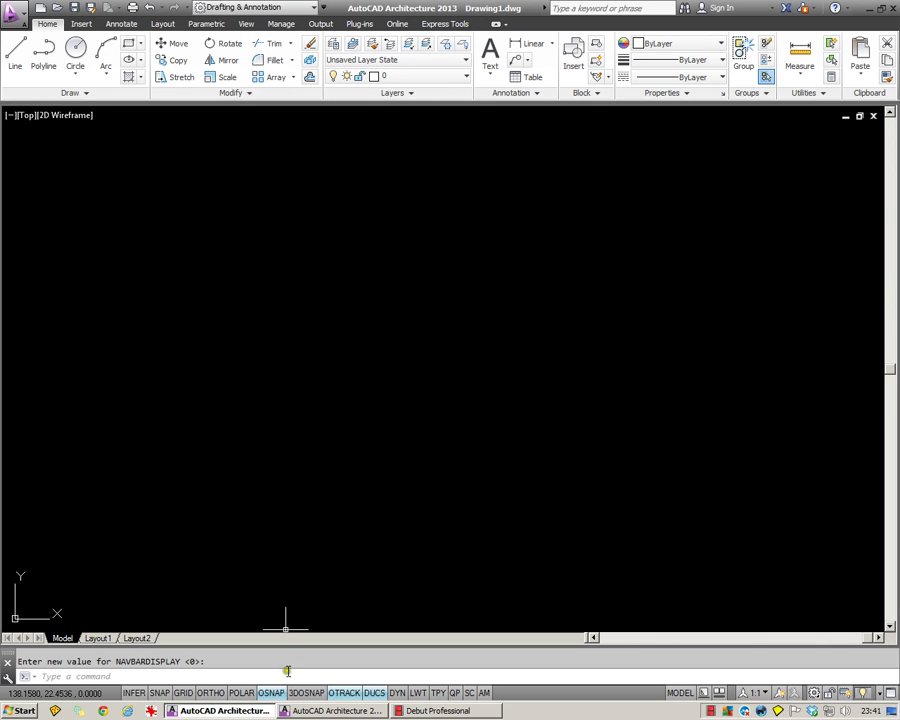
Return to the E15 Layers drawing and start Layer Isolate
{"action": "left_click", "coordinate": [300, 711]}
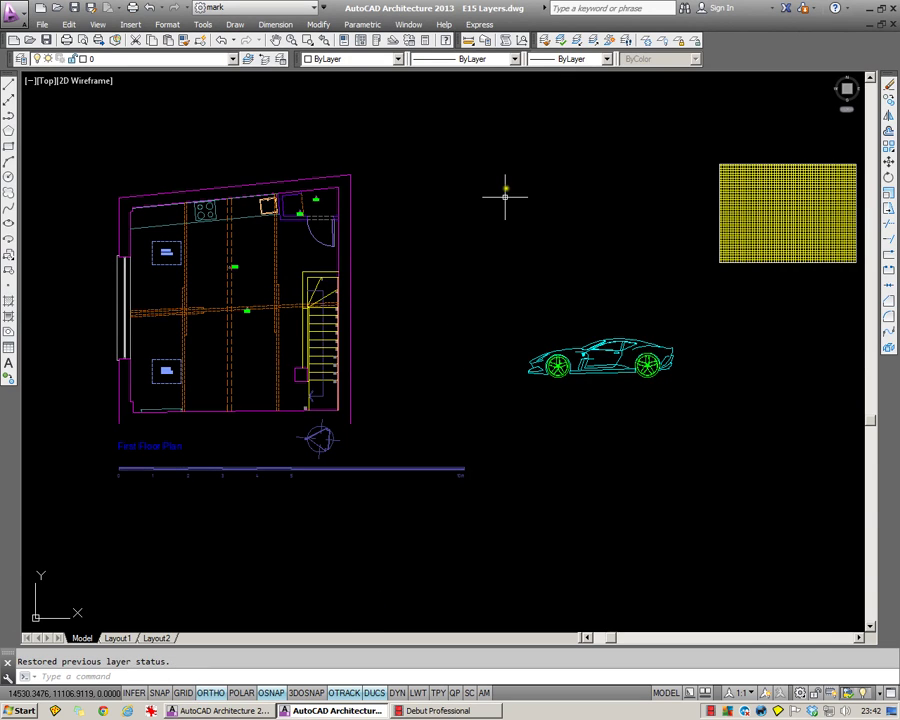
{"action": "left_click", "coordinate": [579, 42]}
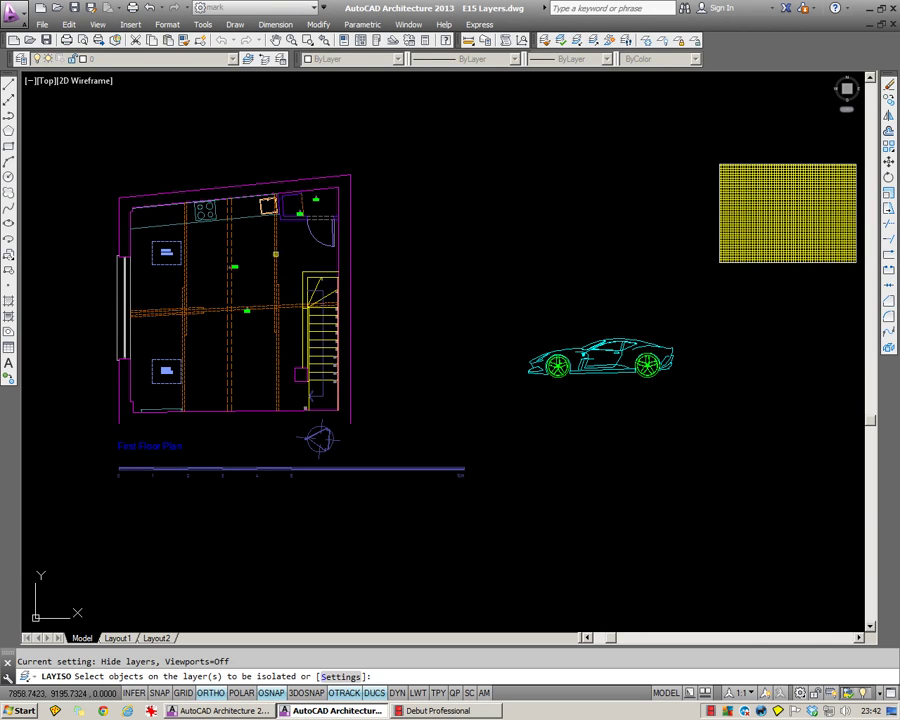
Isolate the Beams layer by picking a beam, then review the layer list with other layers off
{"action": "left_click", "coordinate": [195, 180]}
{"action": "key", "text": "Return"}
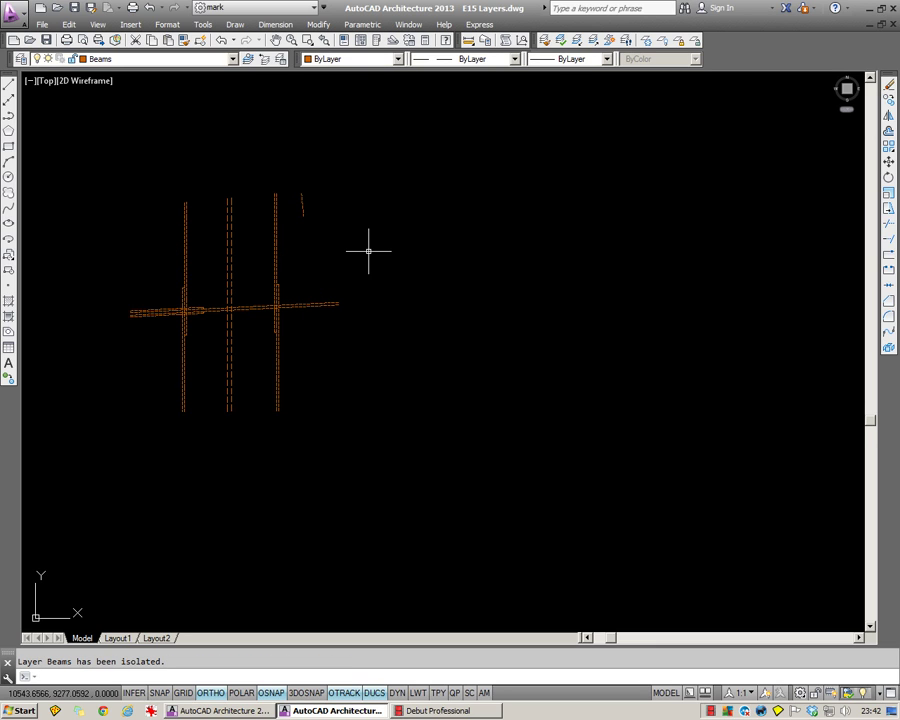
{"action": "middle_click_drag", "start_coordinate": [214, 268], "coordinate": [354, 268]}
{"action": "scroll", "coordinate": [289, 246], "scroll_direction": "up", "scroll_amount": 2}
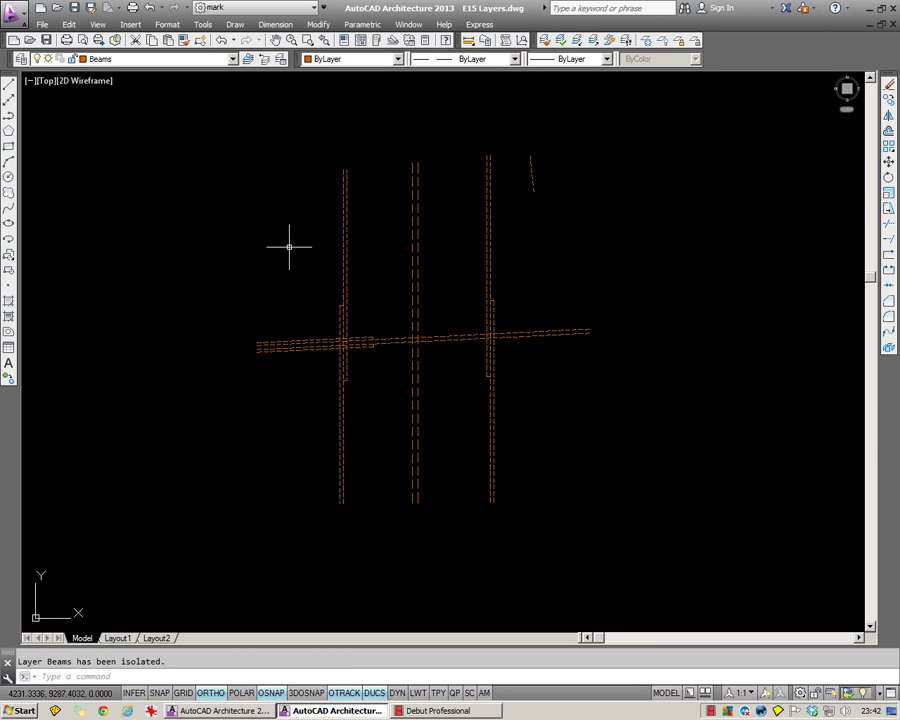
{"action": "left_click", "coordinate": [20, 59]}
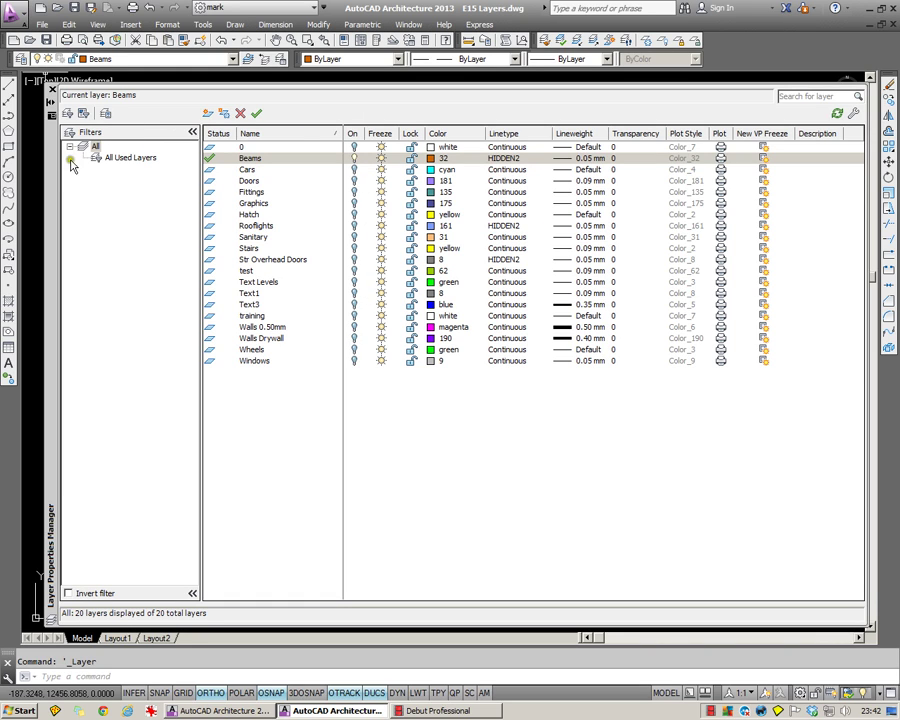
Undo the layer isolation with Layer Unisolate so every hidden layer returns
{"action": "left_click_drag", "start_coordinate": [52, 165], "coordinate": [52, 177]}
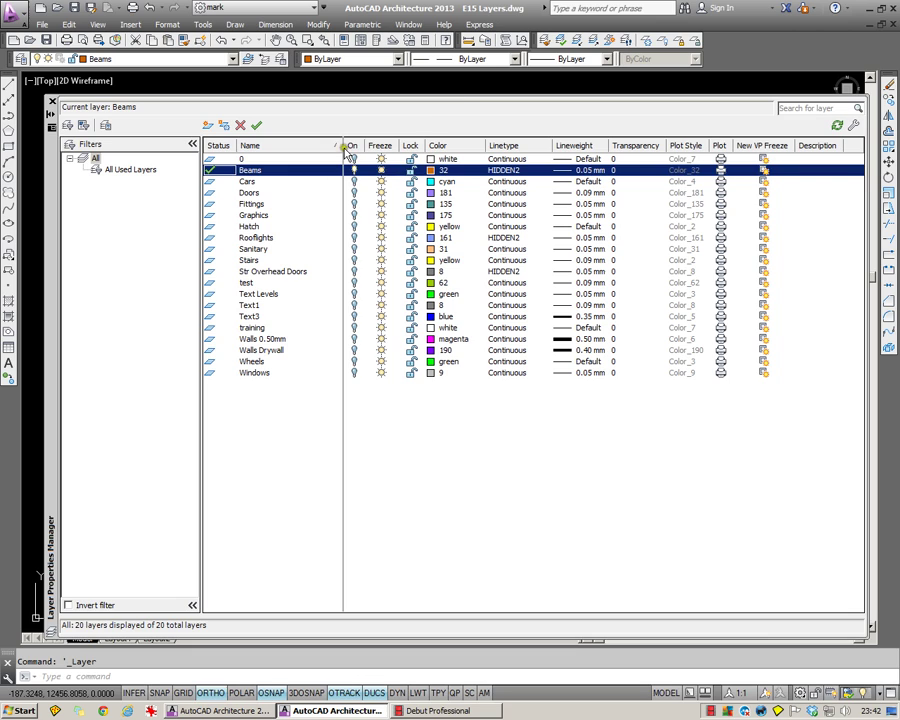
{"action": "left_click", "coordinate": [594, 42]}
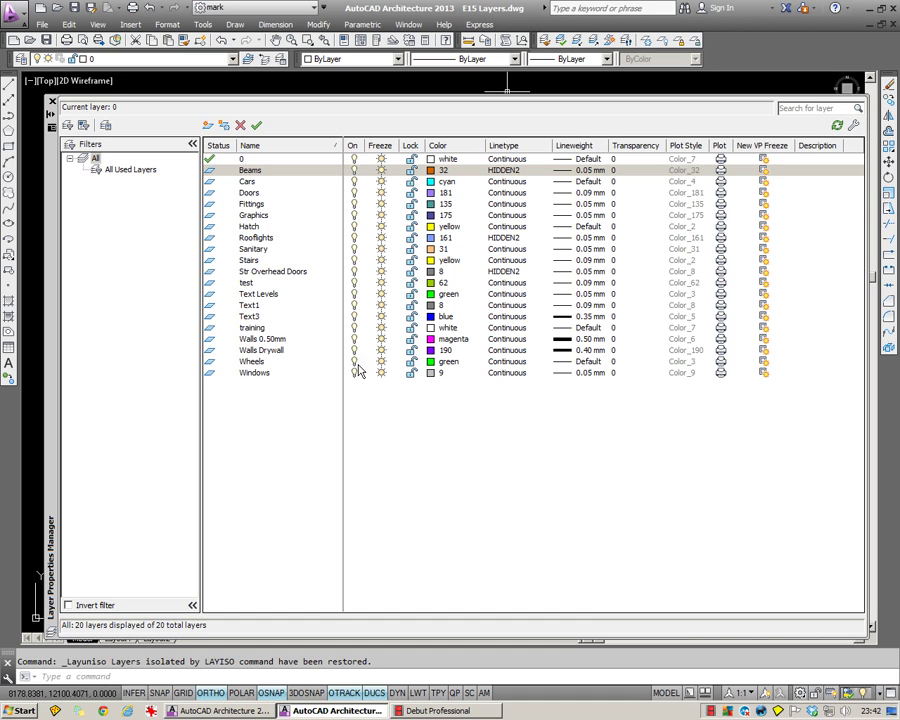
{"action": "left_click", "coordinate": [146, 167]}
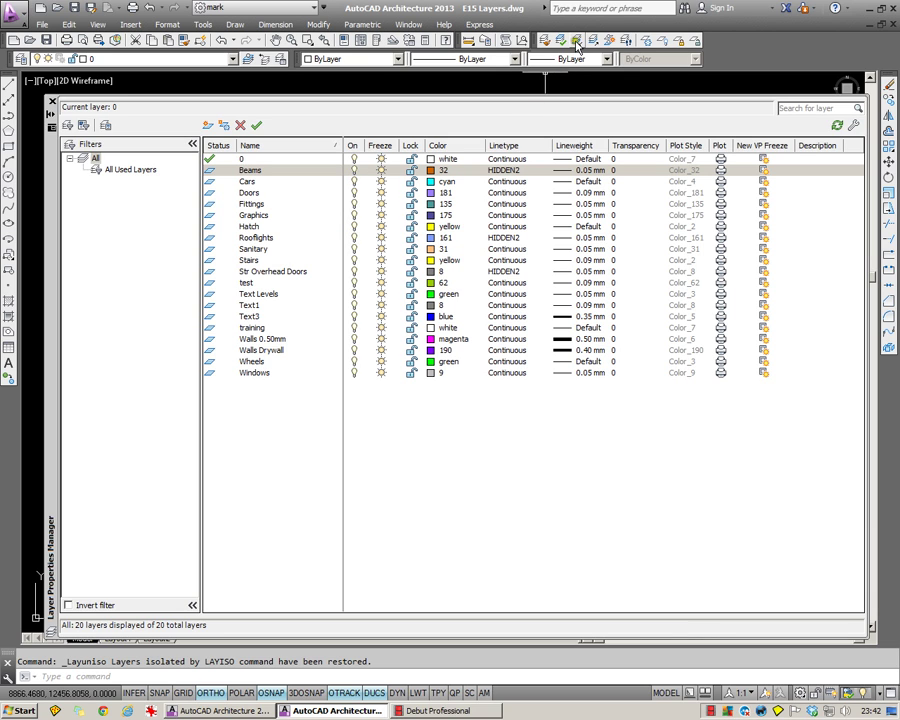
Close the layer manager and frame the floor plan, car and yellow hatch
{"action": "left_click", "coordinate": [52, 104]}
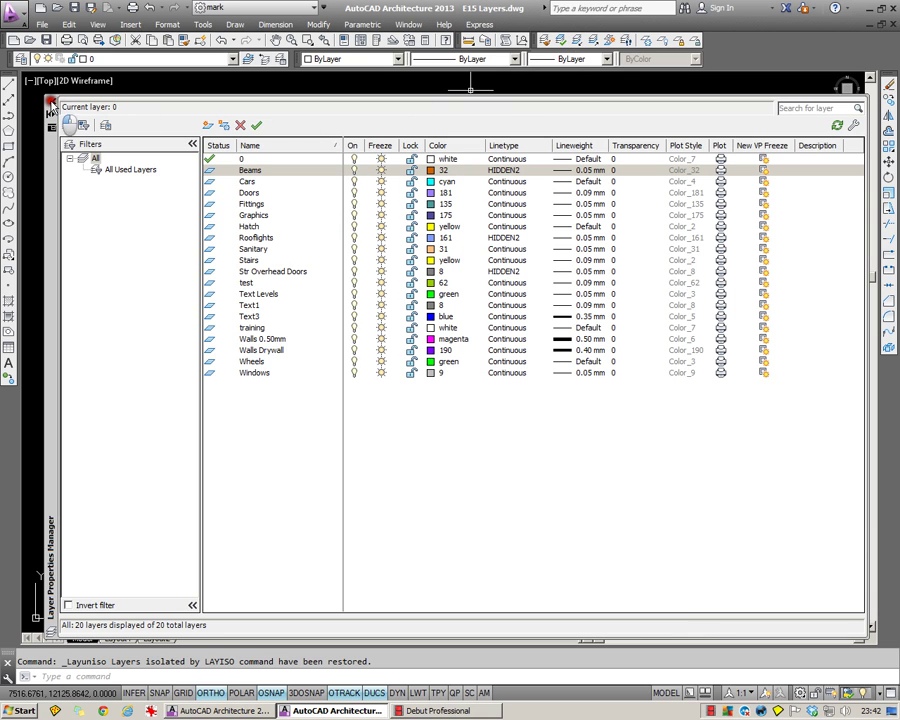
{"action": "scroll", "coordinate": [250, 233], "scroll_direction": "down", "scroll_amount": 3}
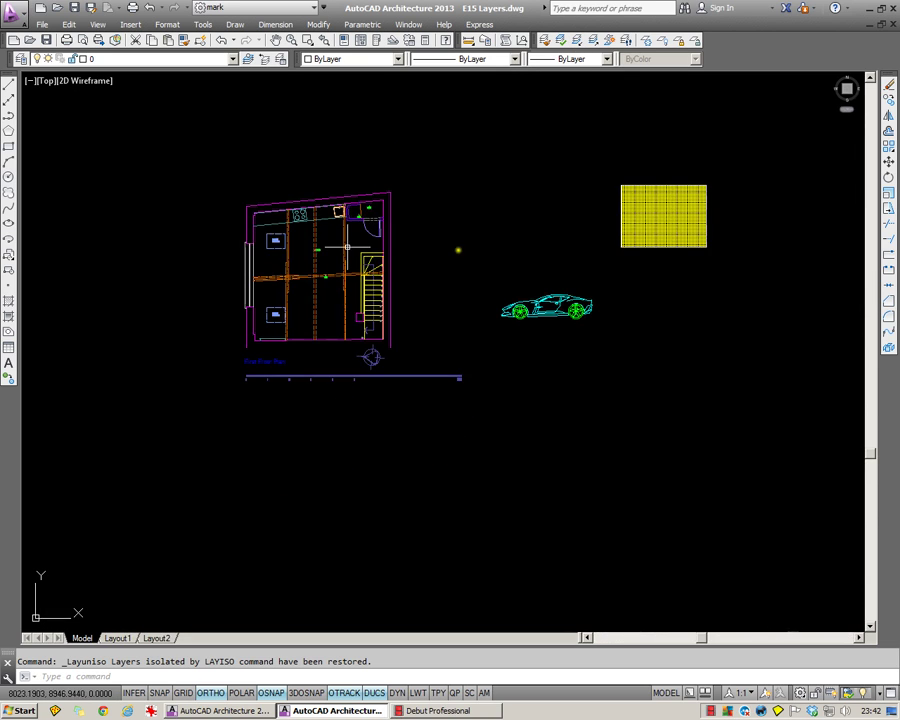
{"action": "mouse_move", "coordinate": [458, 249]}
{"action": "middle_mouse_down"}
{"action": "mouse_move", "coordinate": [400, 254]}
{"action": "mouse_move", "coordinate": [408, 289]}
{"action": "middle_mouse_up"}
{"action": "scroll", "coordinate": [373, 247], "scroll_direction": "up", "scroll_amount": 2}
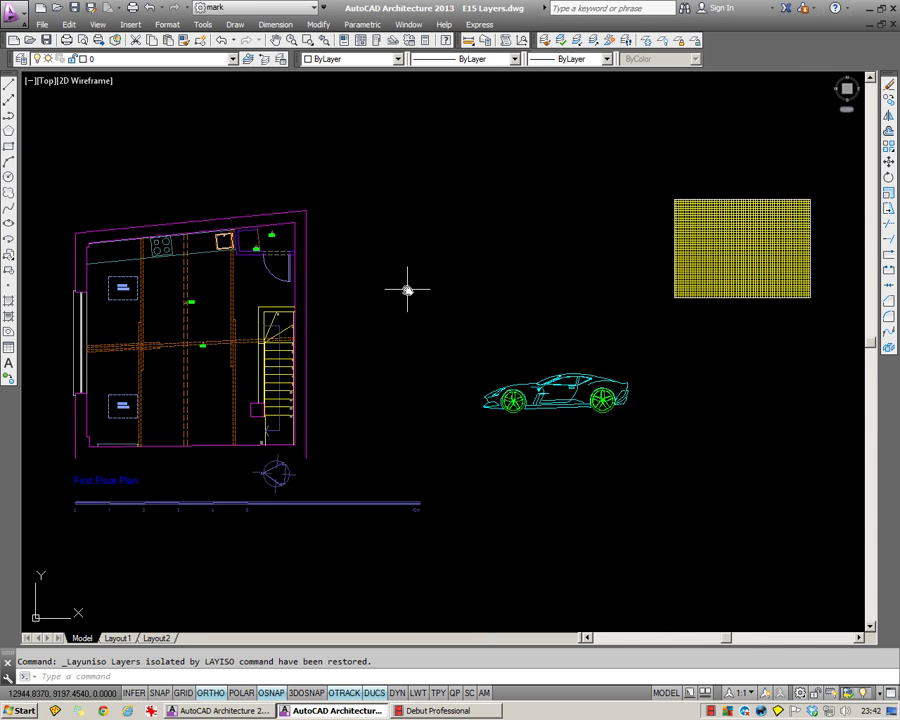